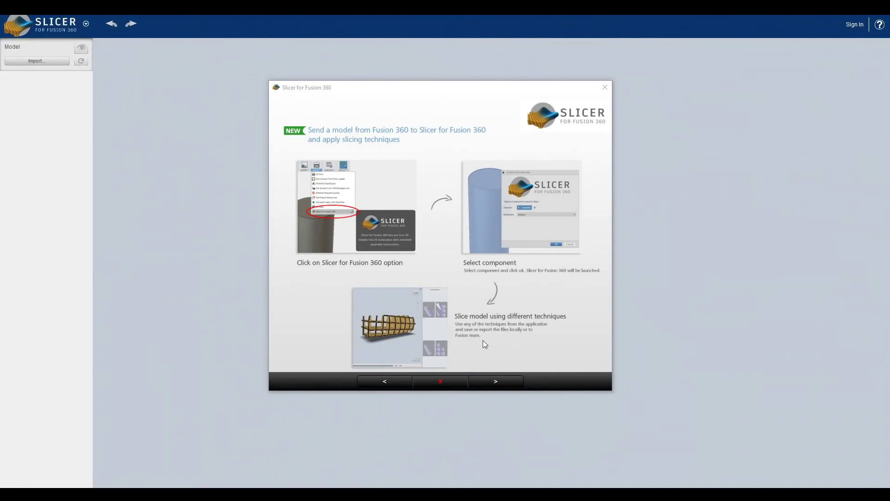
Skip through and close the welcome tour, then load sphere_r-24mm.STL from Downloads.
click(495, 384)
click(495, 384)
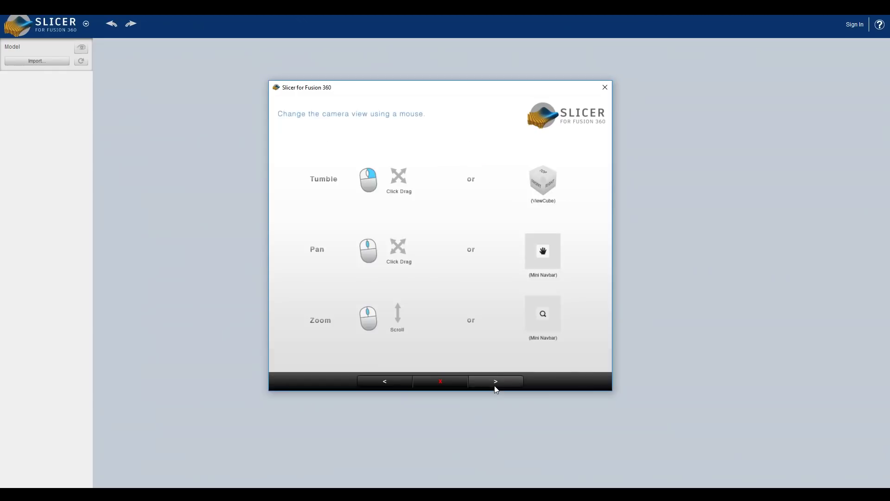
click(496, 384)
click(496, 384)
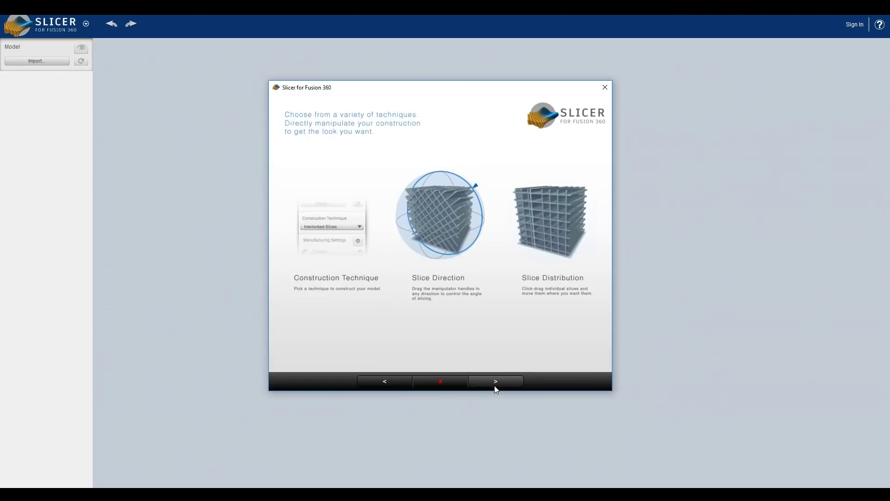
click(495, 384)
click(605, 87)
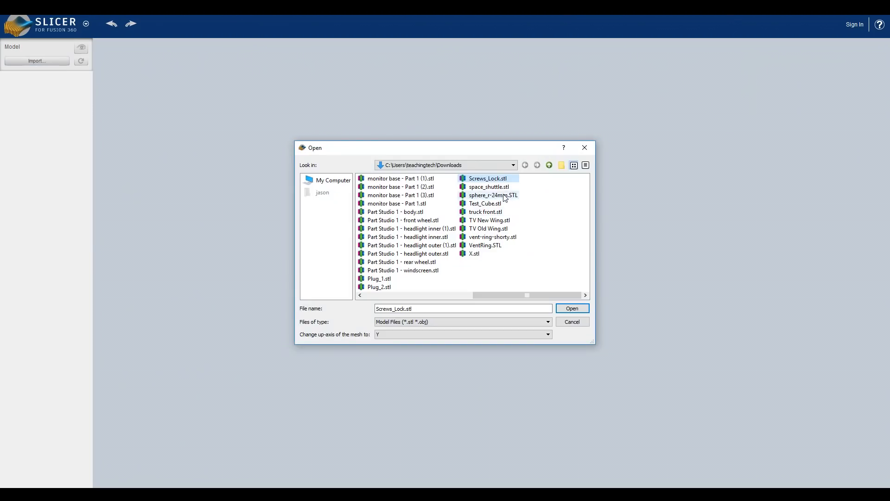
click(487, 196)
click(573, 308)
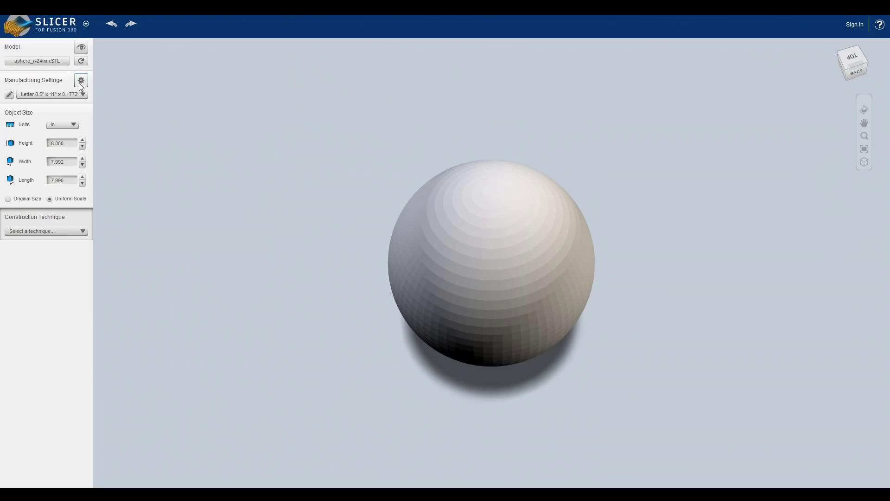
Review the Ender 3, Emblaser 1, 6040 and Tevo Tornado presets in the manufacturing presets editor.
click(10, 94)
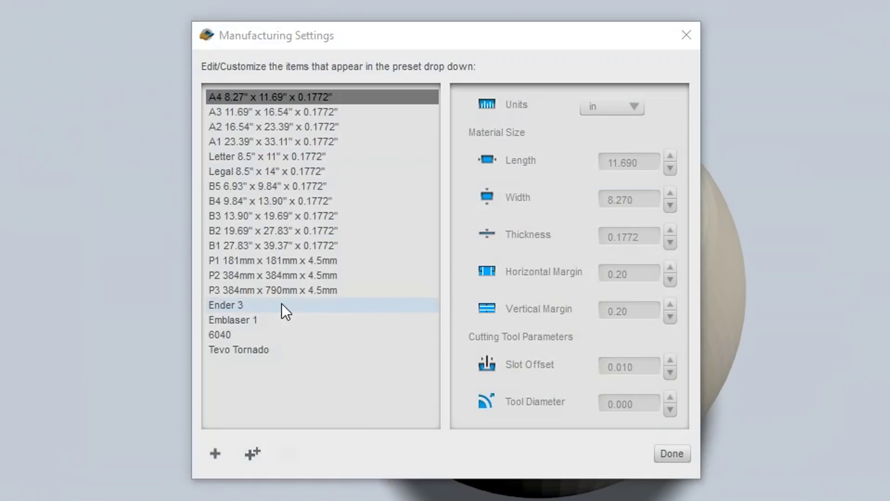
click(282, 304)
click(265, 320)
click(250, 335)
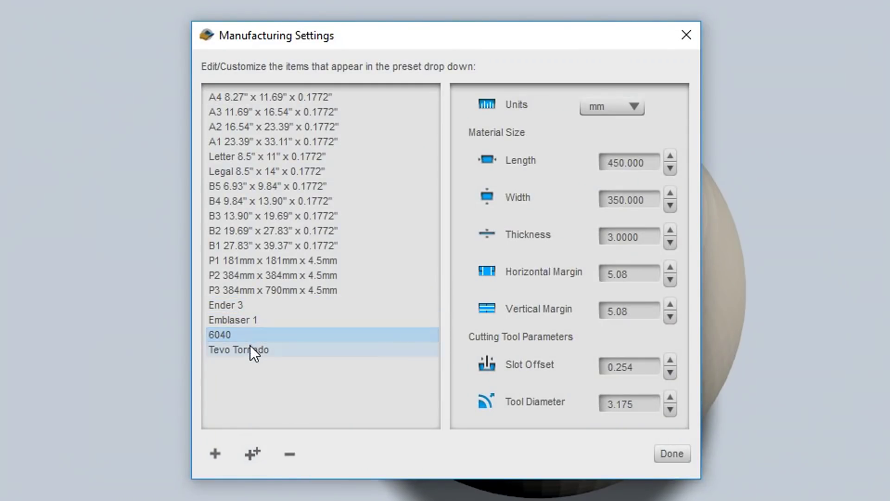
click(251, 349)
click(258, 307)
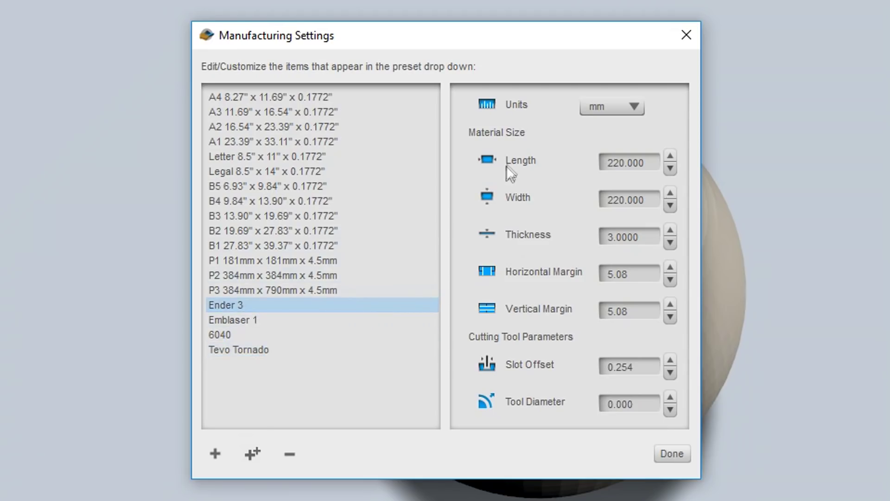
Set the Ender 3 preset's slot offset to 0.000, then select Emblaser 1.
click(618, 163)
key(Tab)
key(Tab)
click(649, 365)
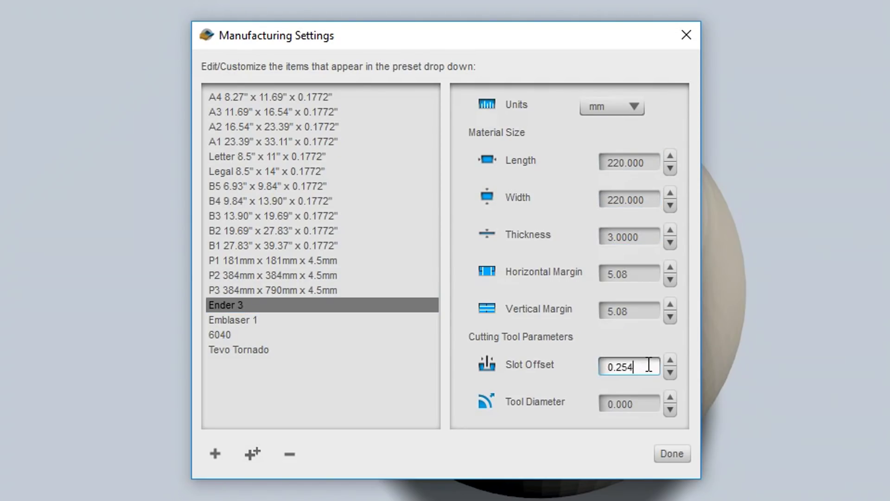
drag(649, 365, 601, 369)
text(0)
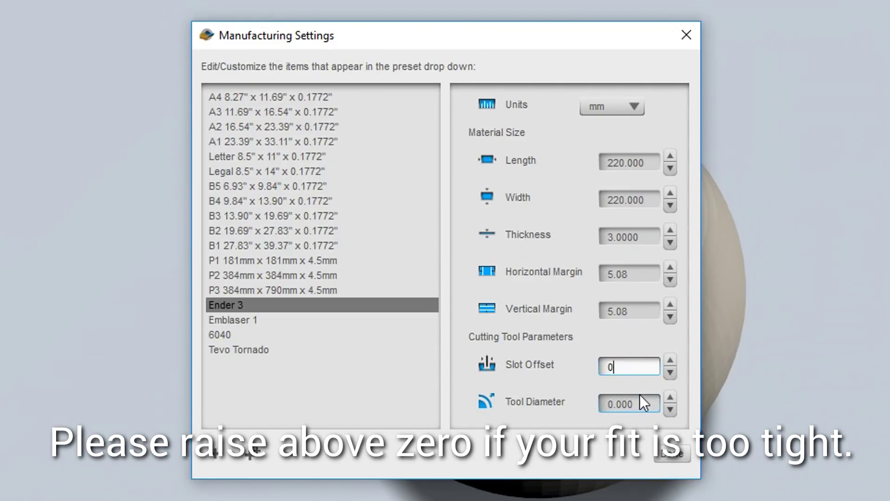
click(641, 313)
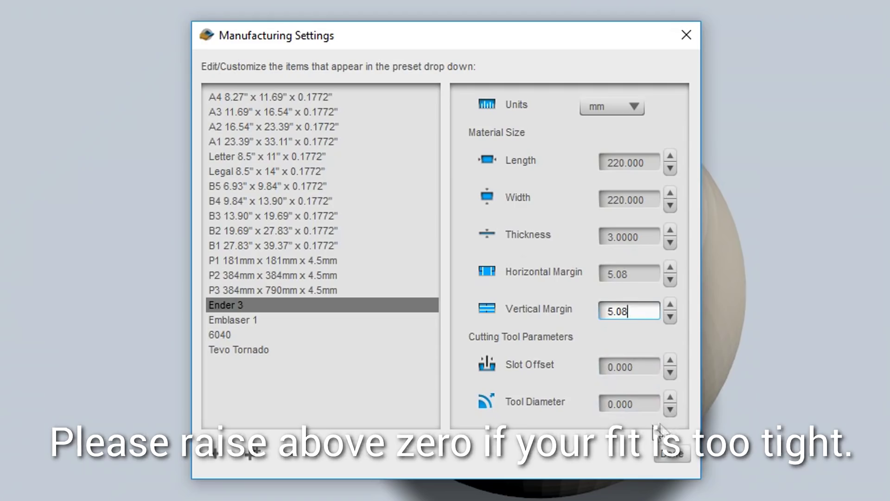
click(389, 320)
click(620, 366)
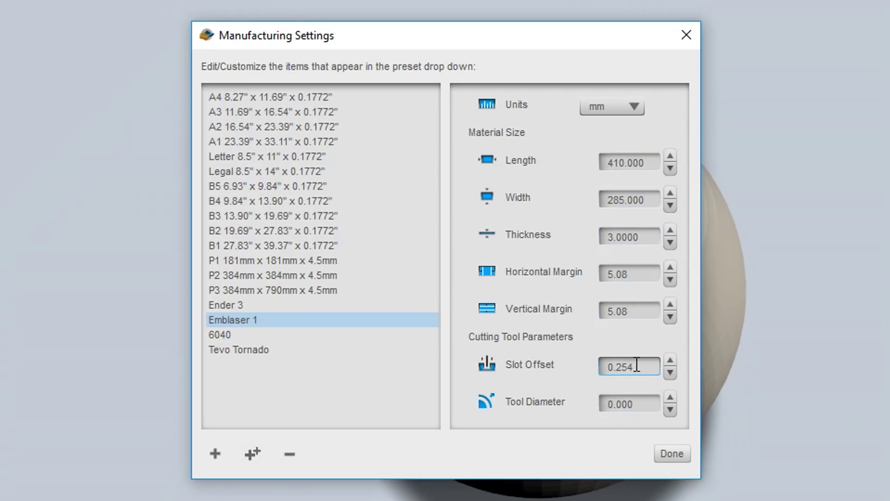
Set the Emblaser 1 preset's slot offset to 0.100.
click(621, 368)
double_click(620, 367)
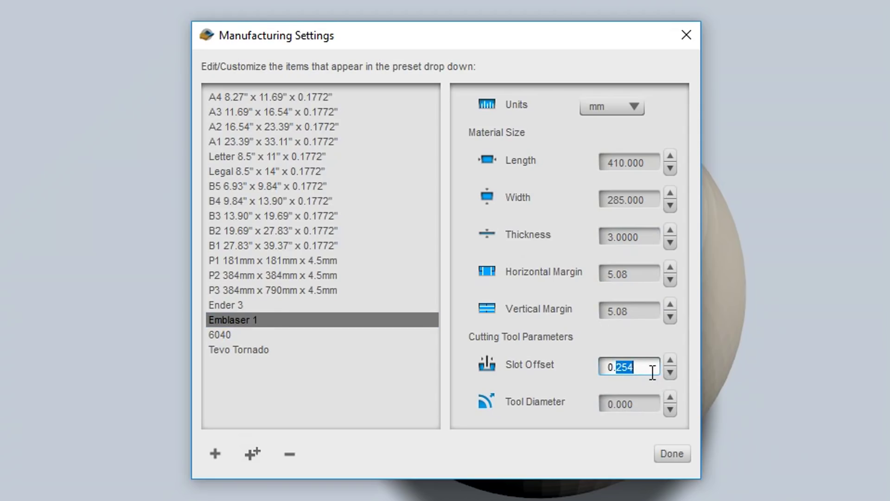
text(1)
click(646, 404)
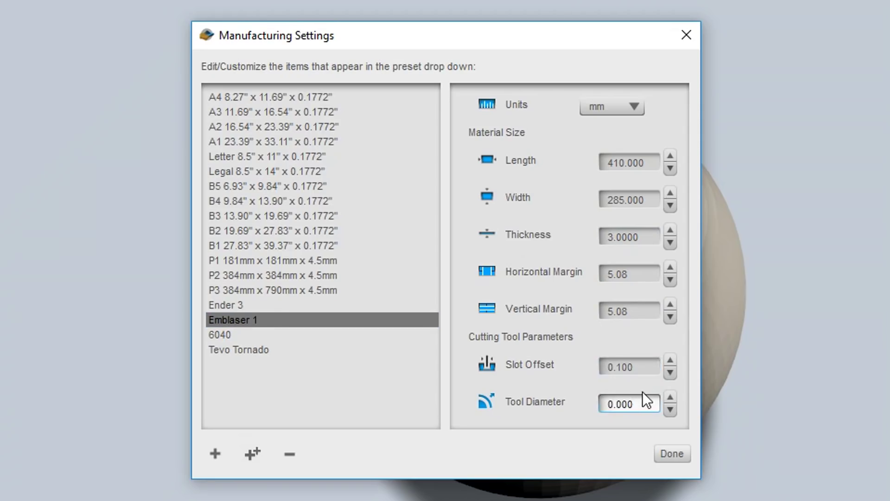
Give the 6040 preset a 4 mm thickness and a 0.000 slot offset.
click(330, 335)
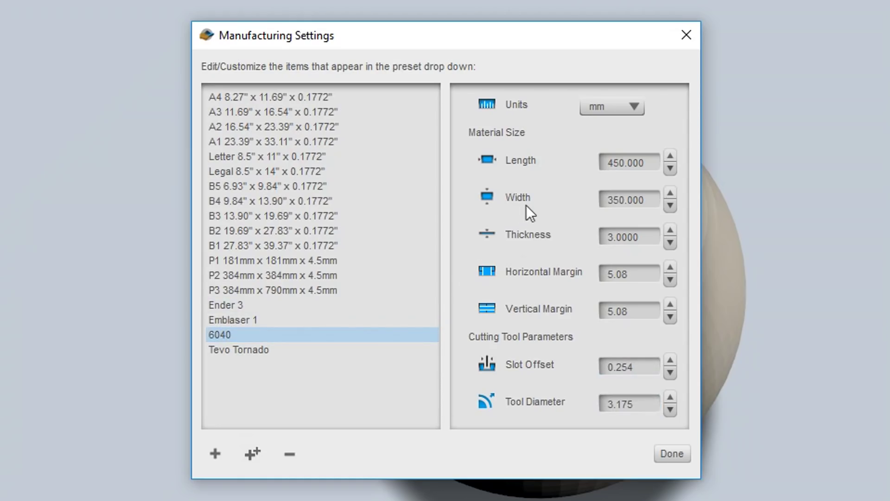
click(650, 202)
click(651, 235)
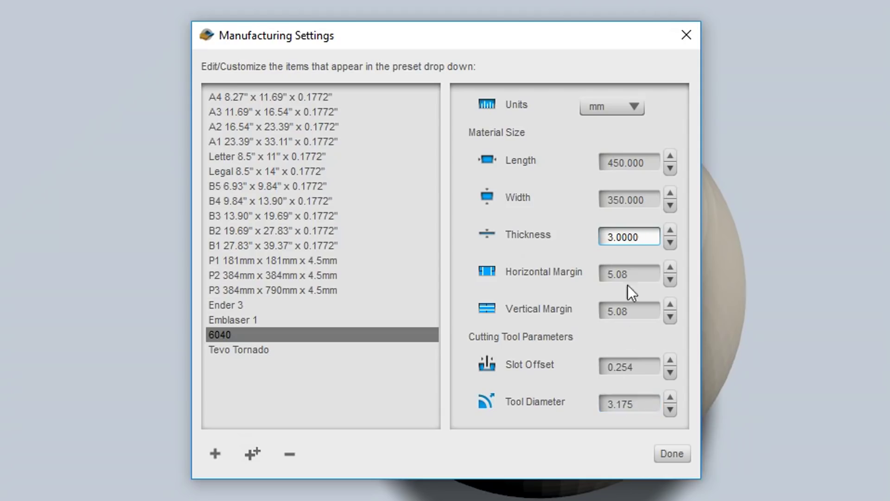
drag(646, 241, 596, 238)
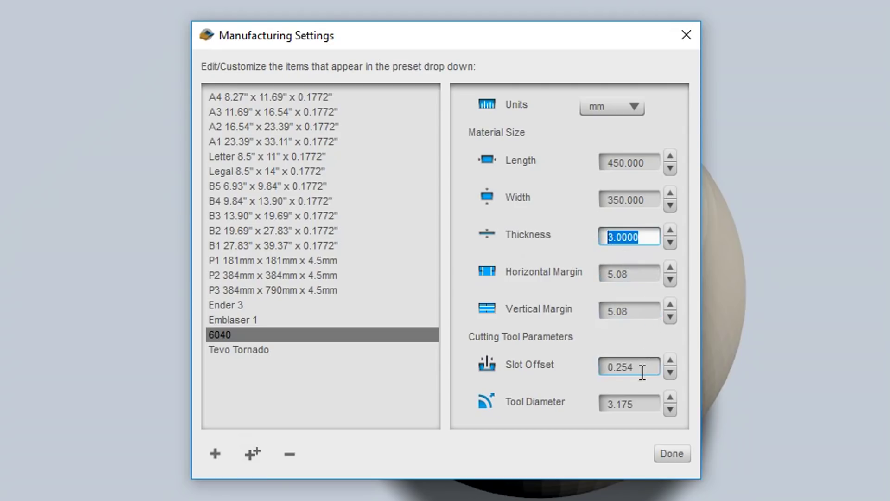
text(4)
drag(638, 371, 616, 370)
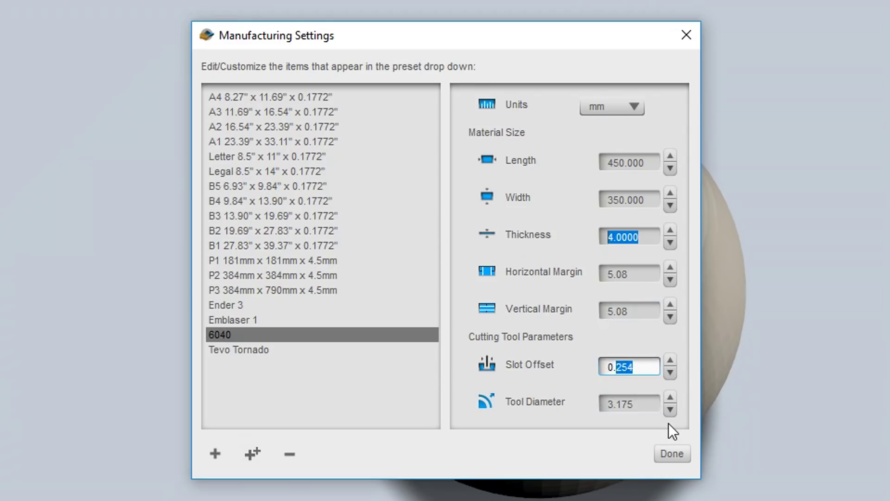
text(0)
click(647, 403)
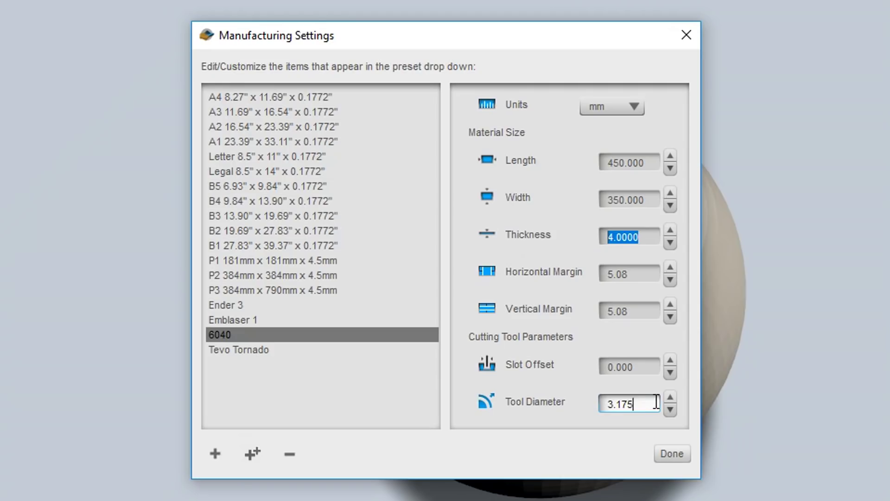
Zero the Tevo Tornado slot offset and make Ender 3 (220 × 220 × 3 mm) the active preset.
click(295, 351)
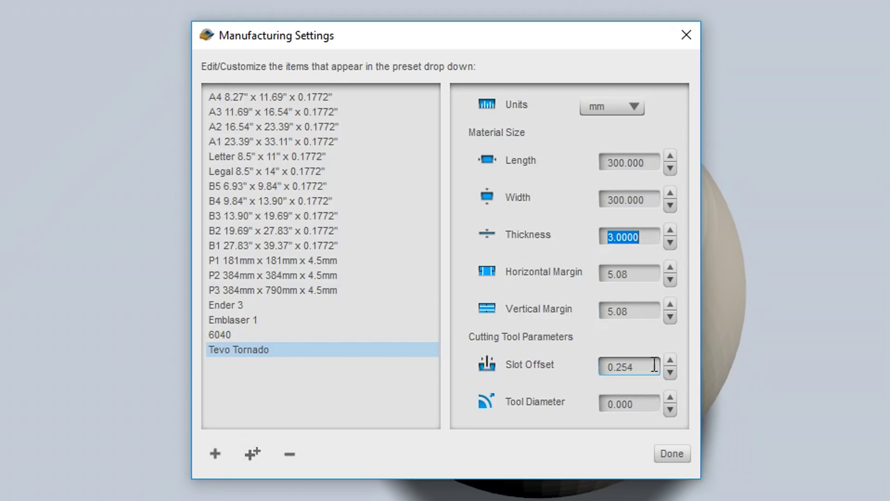
drag(656, 366, 575, 362)
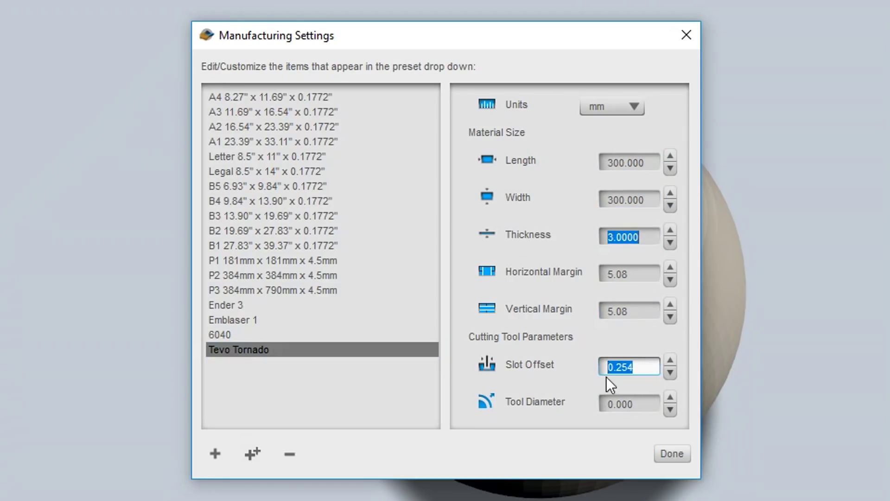
text(0)
click(649, 407)
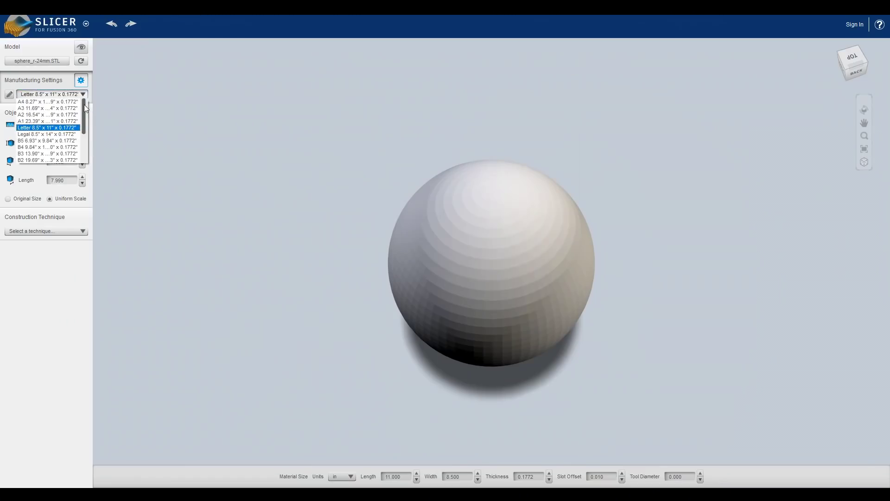
drag(85, 120, 89, 156)
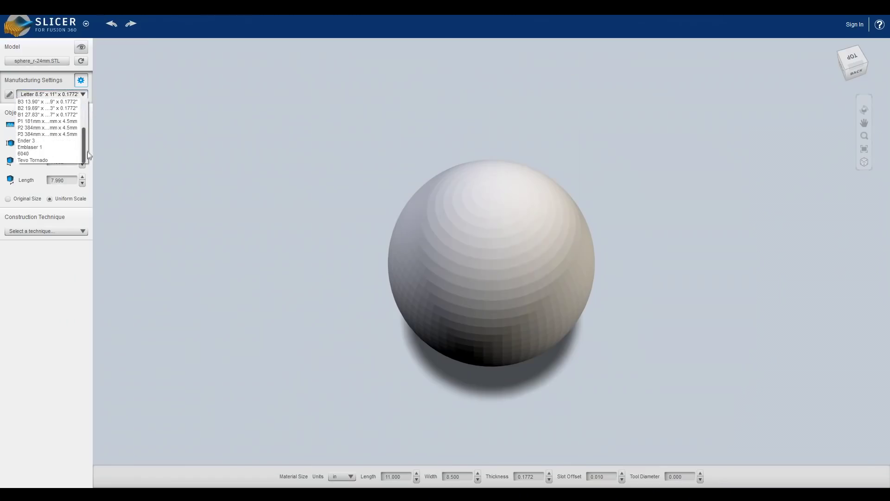
click(27, 141)
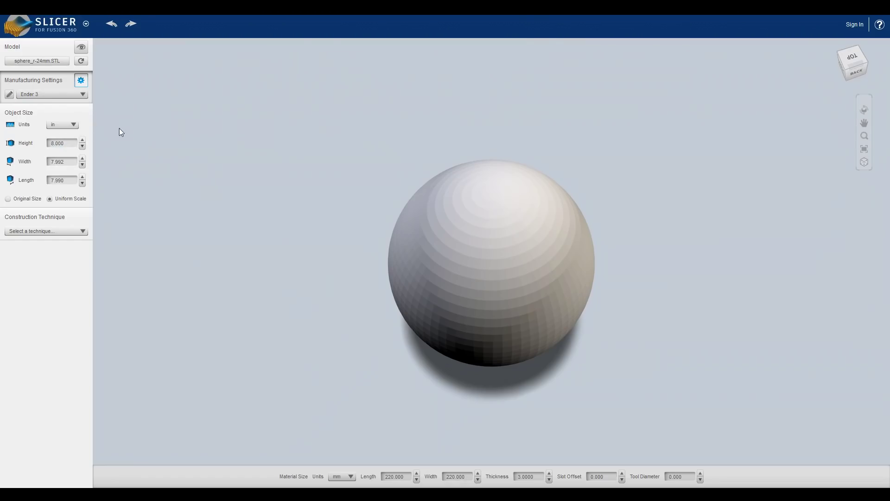
Switch object size units to mm, reset to original size, and uniformly scale the sphere to 100 mm tall.
click(73, 124)
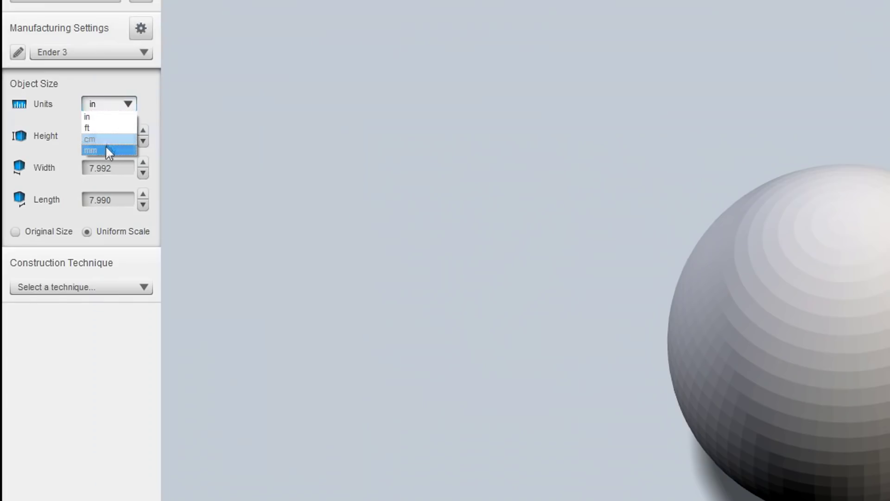
click(105, 149)
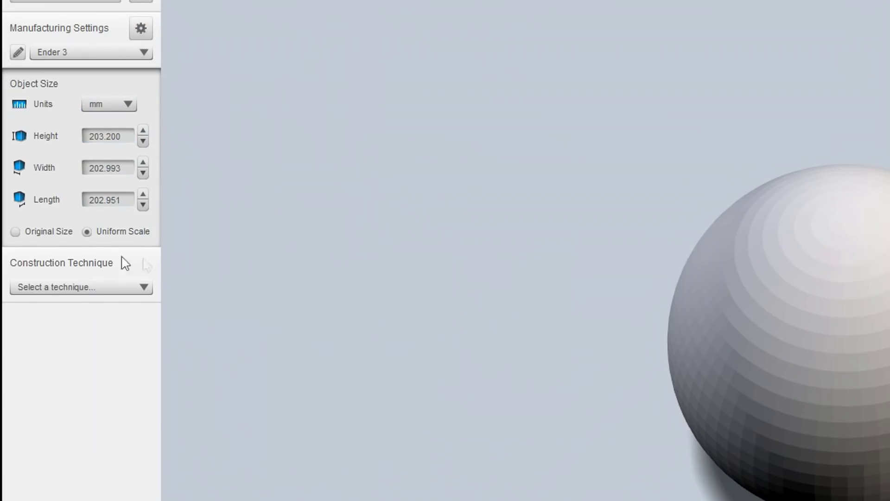
click(15, 232)
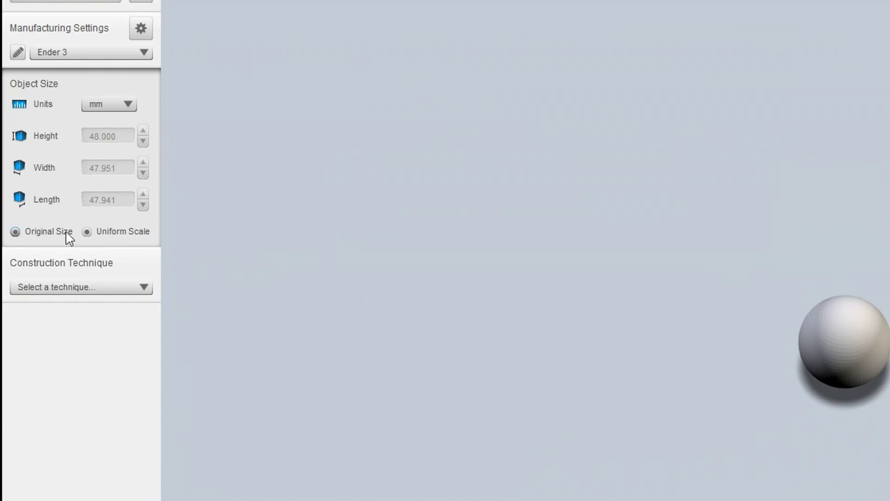
click(35, 234)
click(113, 138)
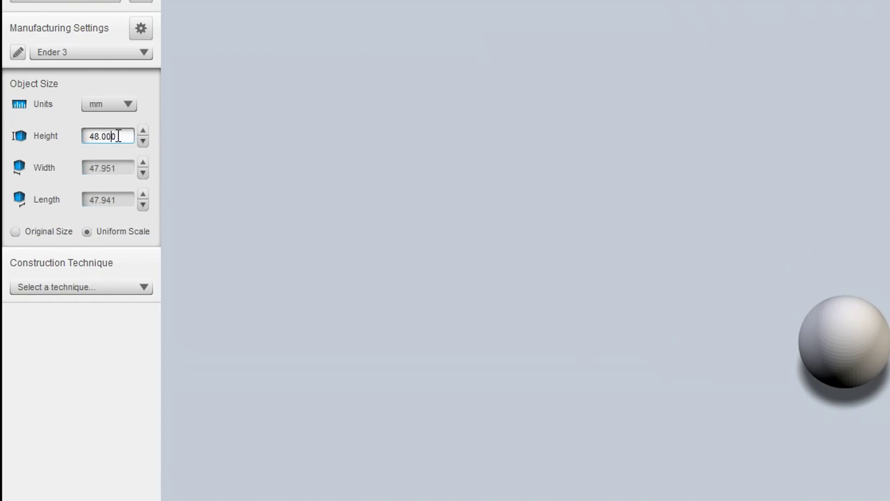
drag(118, 136, 88, 137)
text(100)
key(Return)
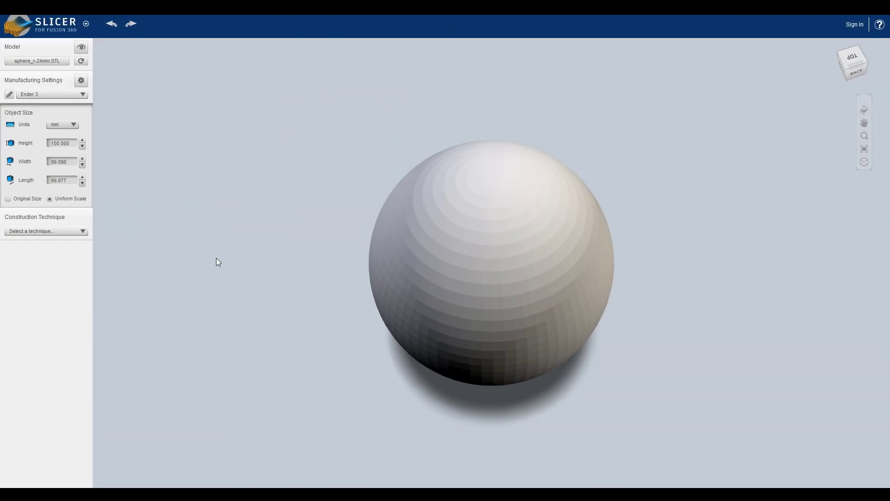
Build the sphere with Stacked Slices (33 parts on 7 sheets) and orbit to inspect it.
click(85, 233)
click(41, 200)
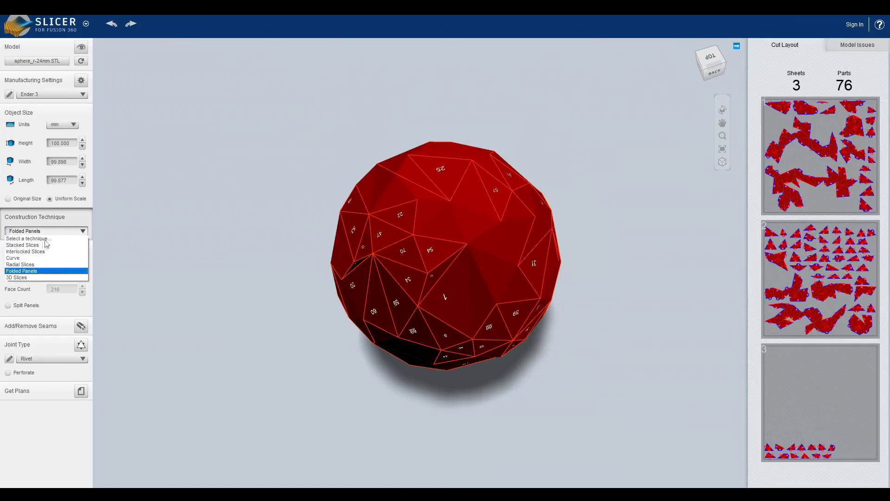
click(28, 239)
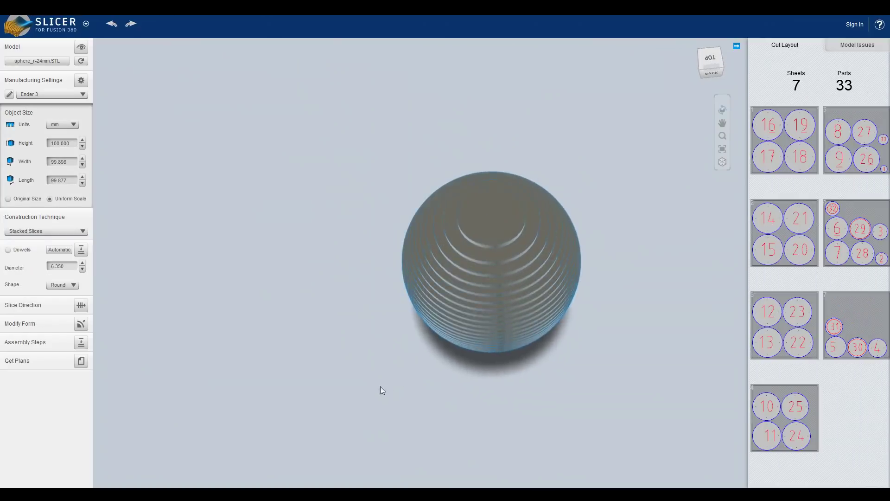
drag(396, 367, 382, 324)
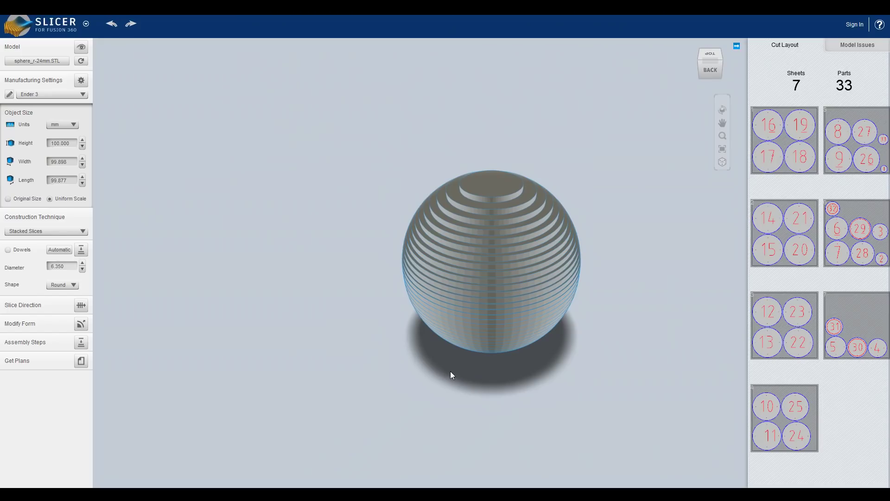
drag(452, 374, 515, 292)
scroll(579, 213, up, 3)
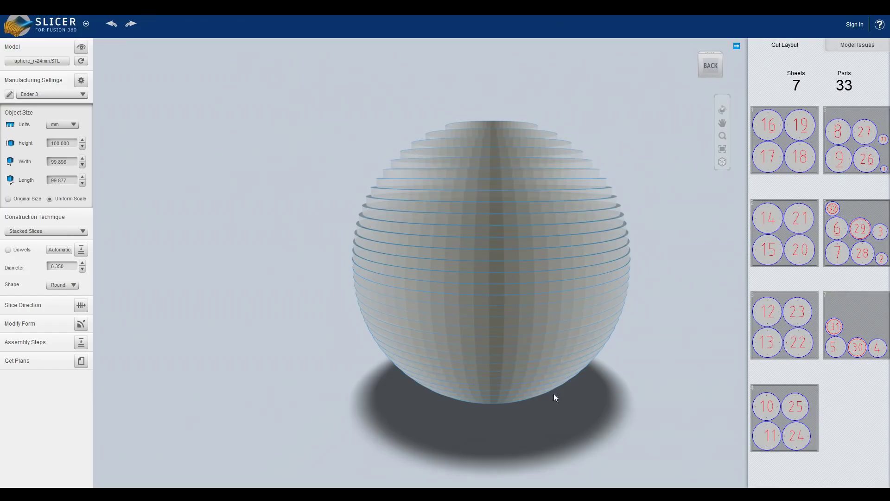
click(84, 232)
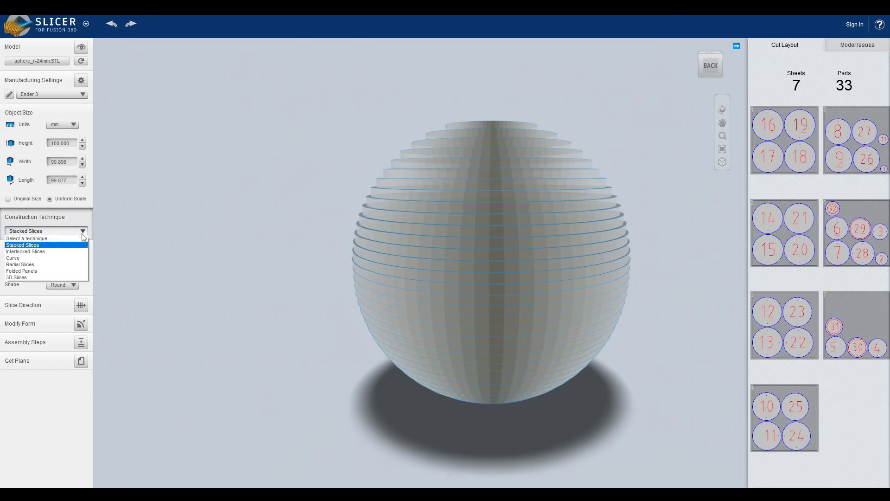
Switch the sphere to the 3D Slices construction technique and view it from above.
click(46, 278)
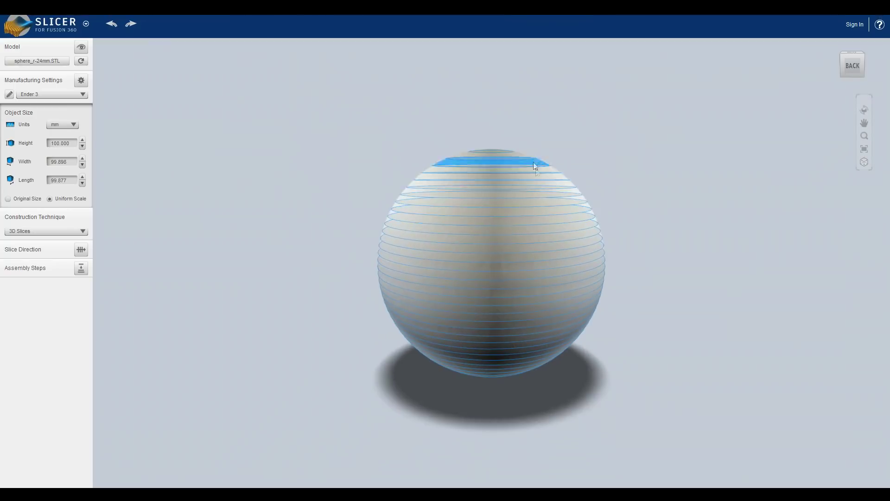
scroll(582, 251, up, 5)
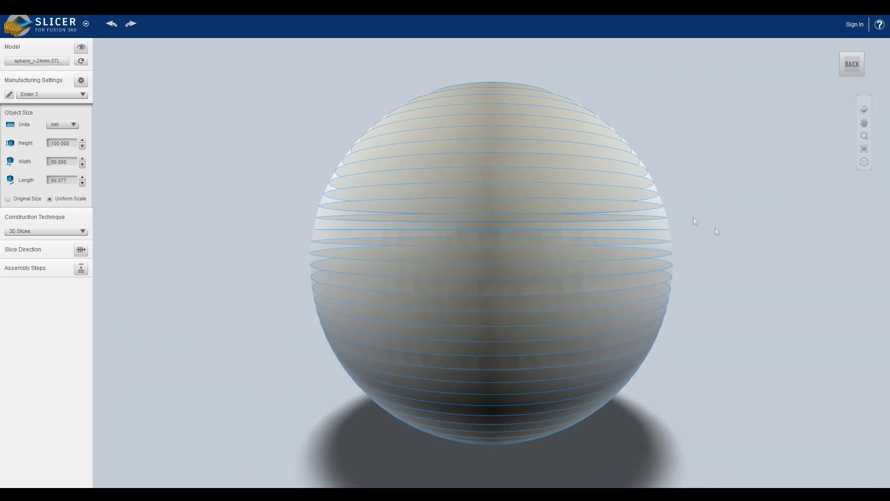
scroll(716, 235, down, 3)
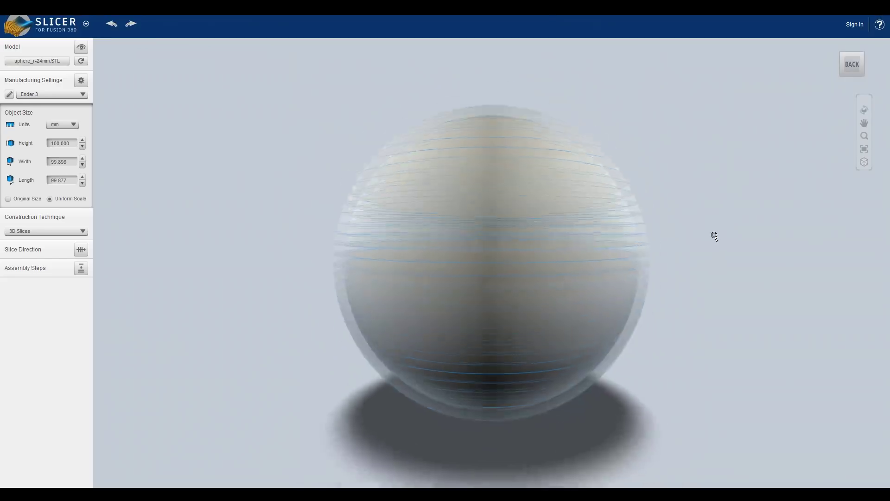
middle_drag(685, 230, 670, 277)
Set the material thickness to 40 mm, leaving three thick slices.
click(81, 81)
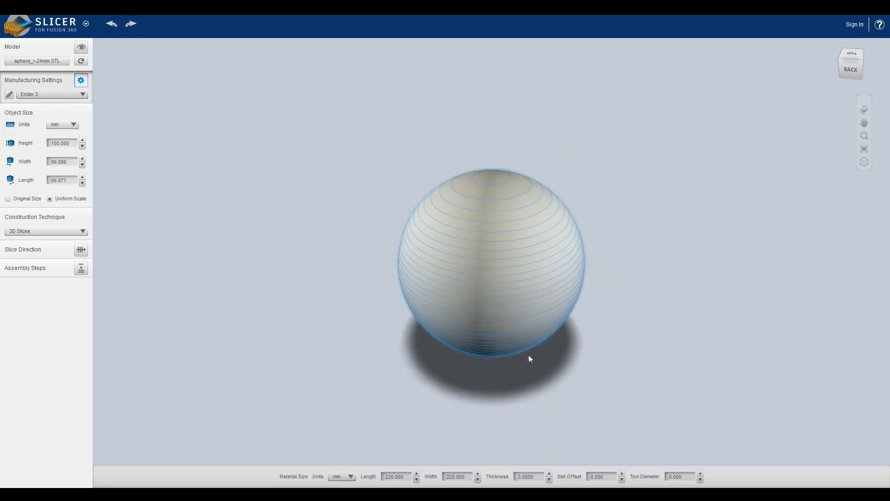
click(540, 474)
text(4)
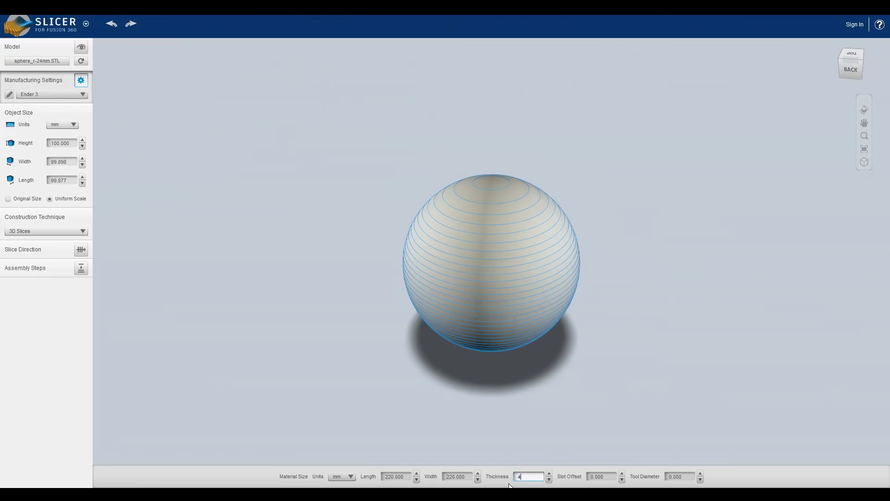
text(0)
key(Return)
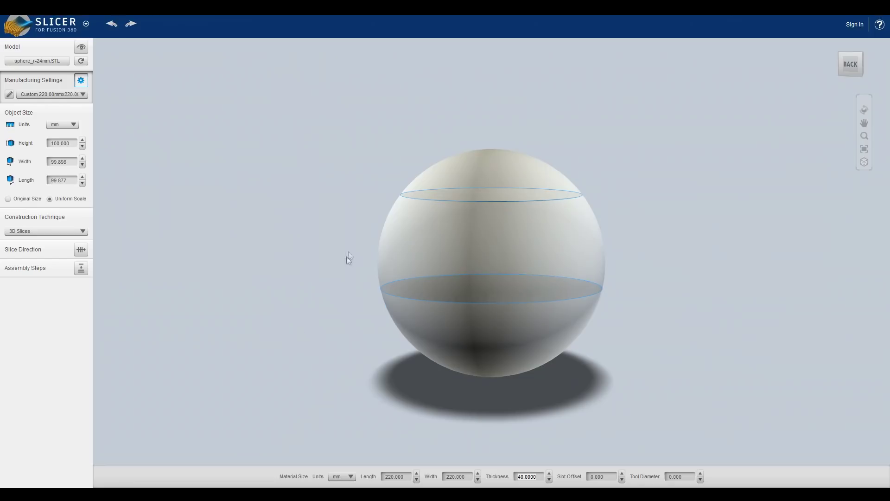
Rotate the 3D Slices sphere's slice direction using the rotation ring handle.
click(81, 249)
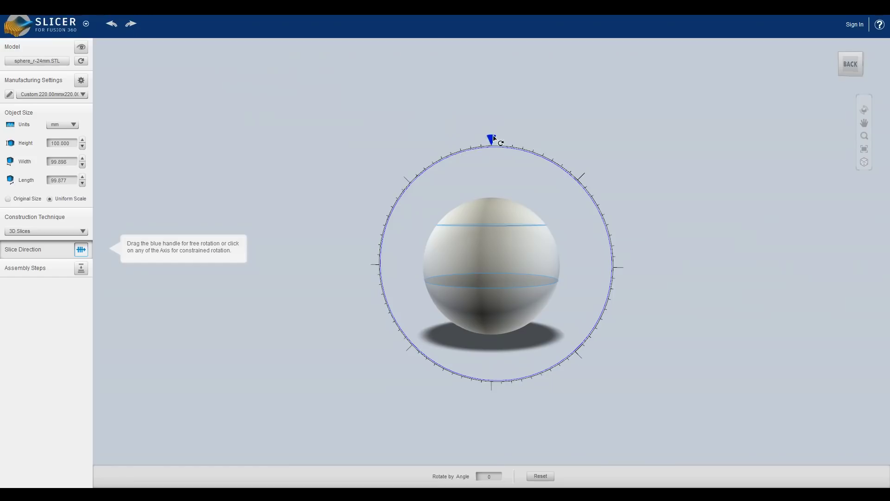
drag(493, 140, 379, 262)
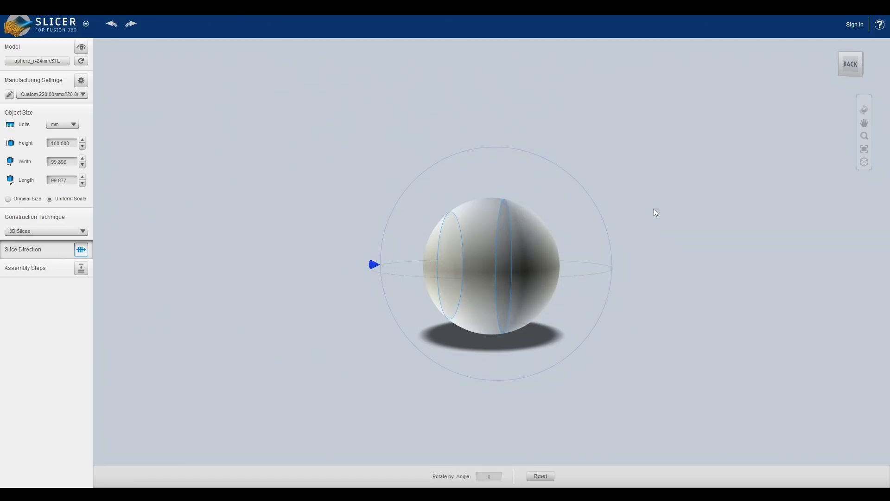
click(84, 231)
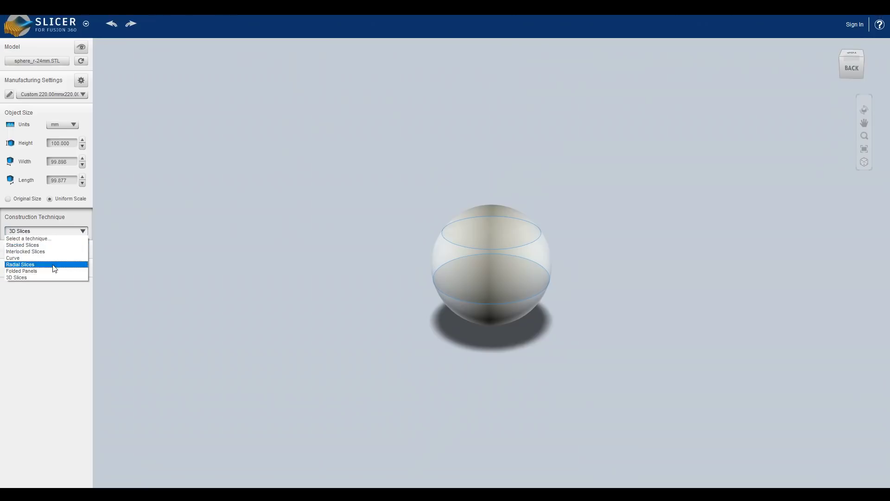
Switch to Interlocked Slices (20 parts on 4 sheets) and enlarge each of the four cut-layout sheets.
click(47, 252)
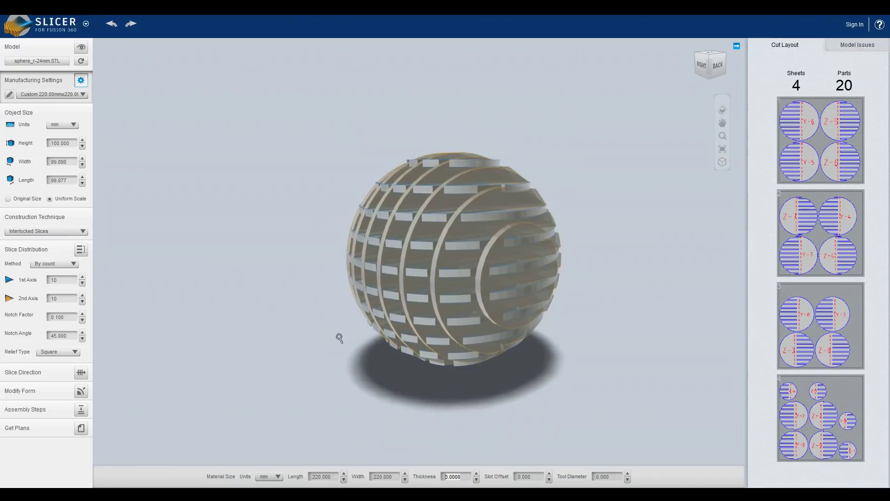
click(822, 133)
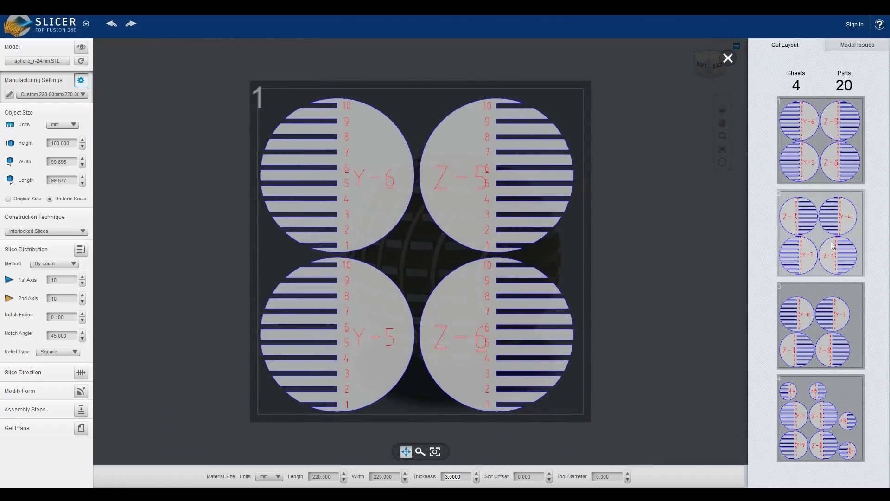
click(821, 232)
click(821, 418)
click(820, 324)
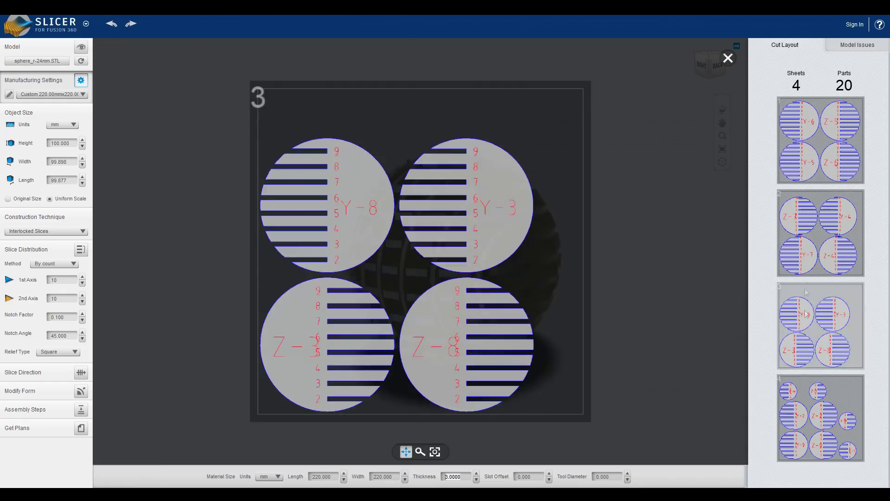
click(818, 232)
click(807, 167)
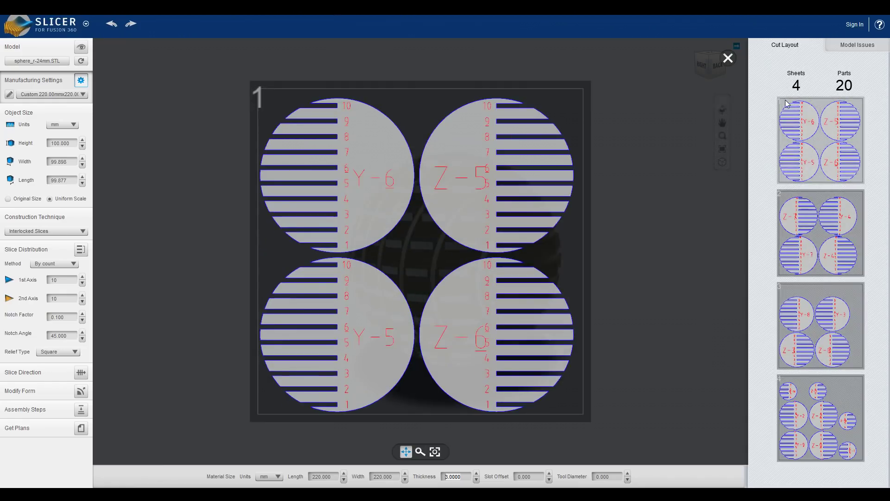
Close the sheet viewer and start the Assembly Steps preview at step 1 of 20.
click(661, 187)
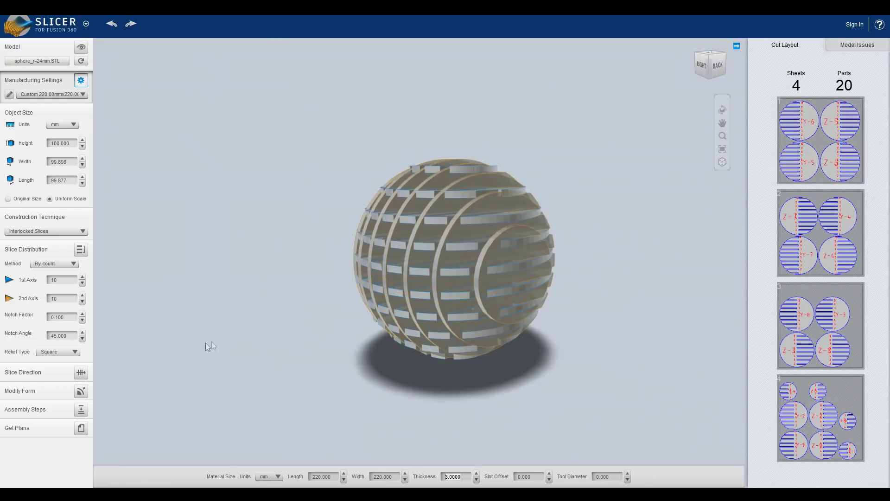
click(81, 410)
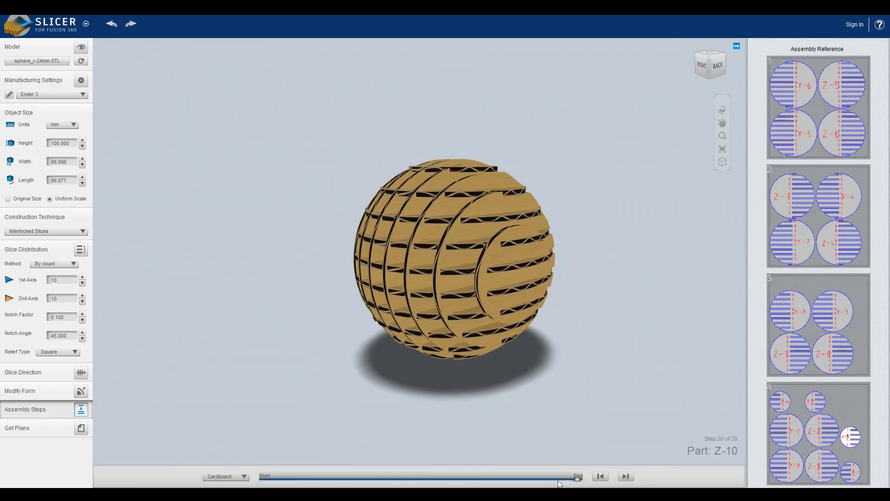
click(601, 477)
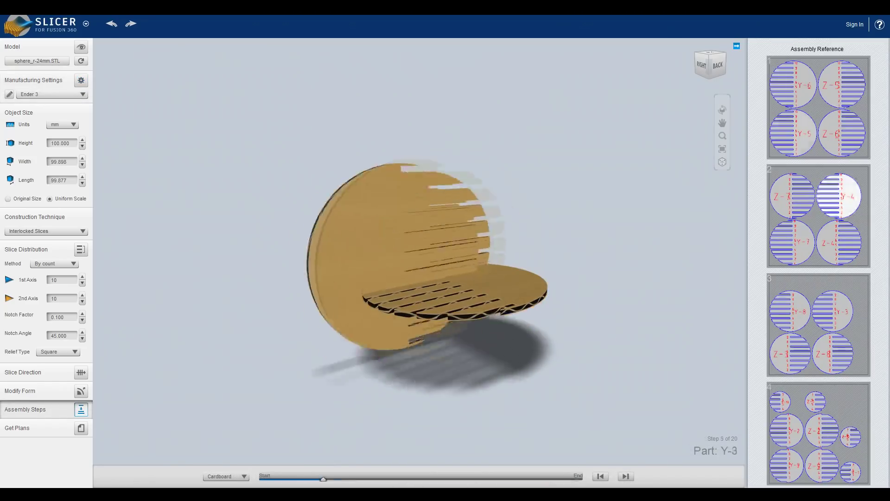
Step the assembly preview forward through the sphere's build to the final step.
click(626, 477)
click(625, 477)
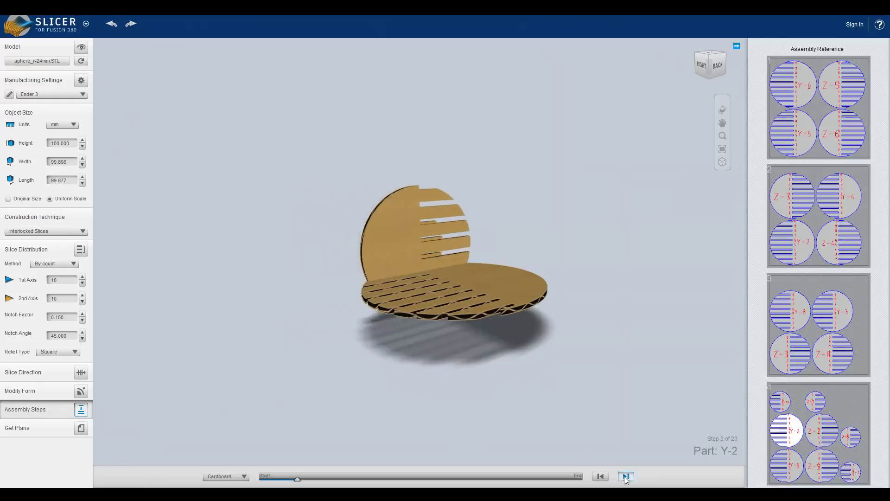
click(626, 477)
click(625, 477)
click(626, 477)
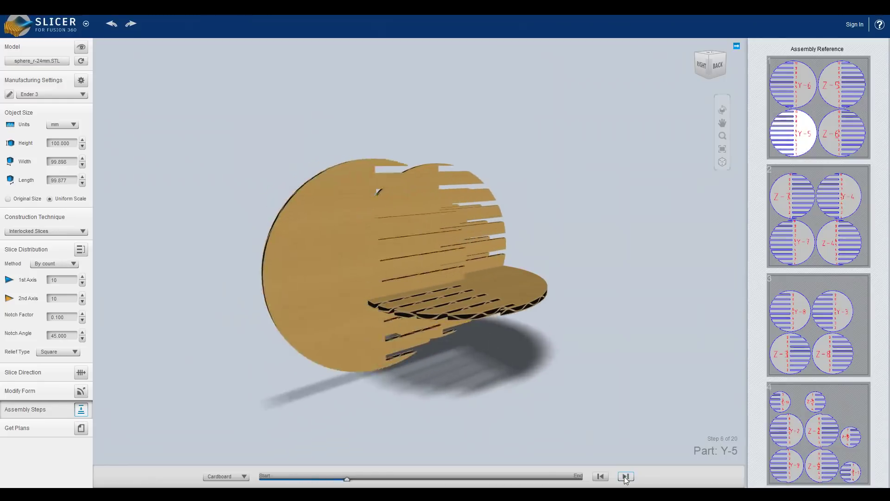
click(625, 476)
click(625, 476)
click(625, 477)
click(625, 477)
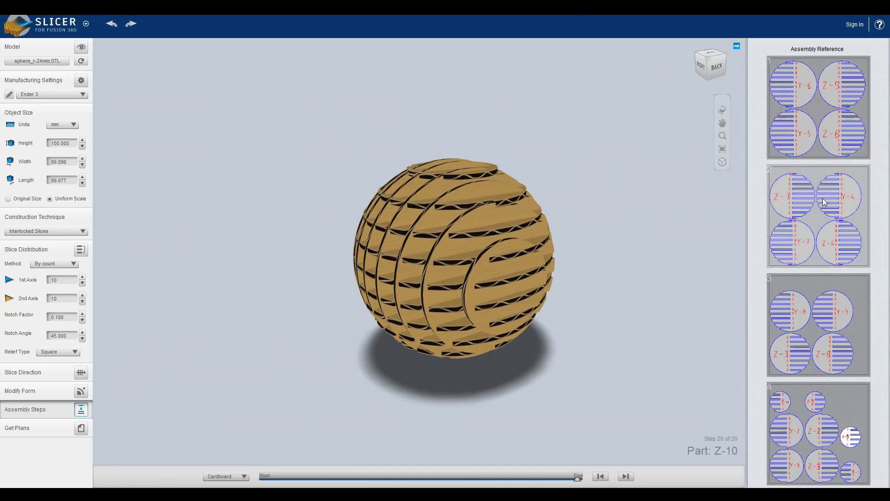
Inspect assembly reference sheet 1, then move the preview back to step 9, adding part Y-8.
click(819, 109)
scroll(467, 300, up, 2)
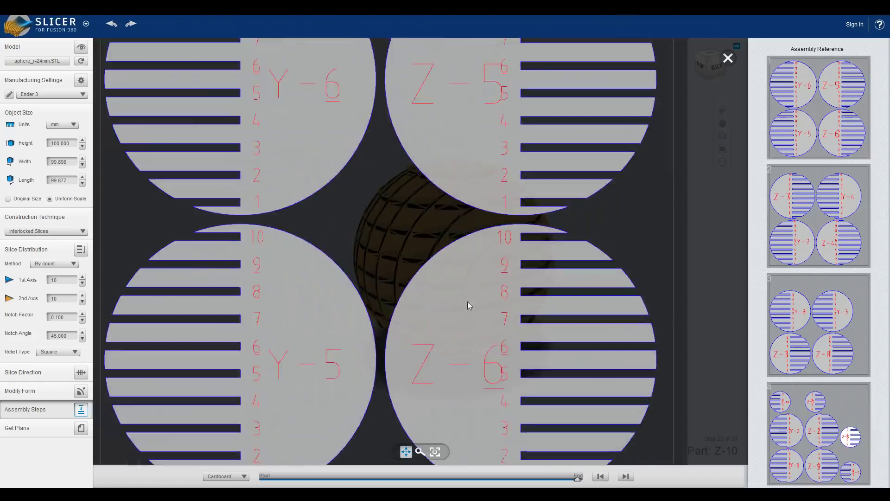
scroll(468, 305, up, 2)
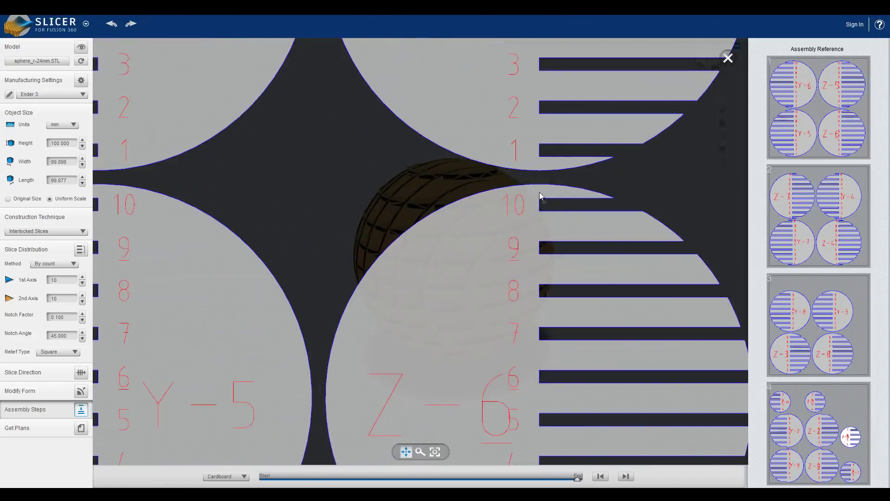
scroll(546, 227, down, 4)
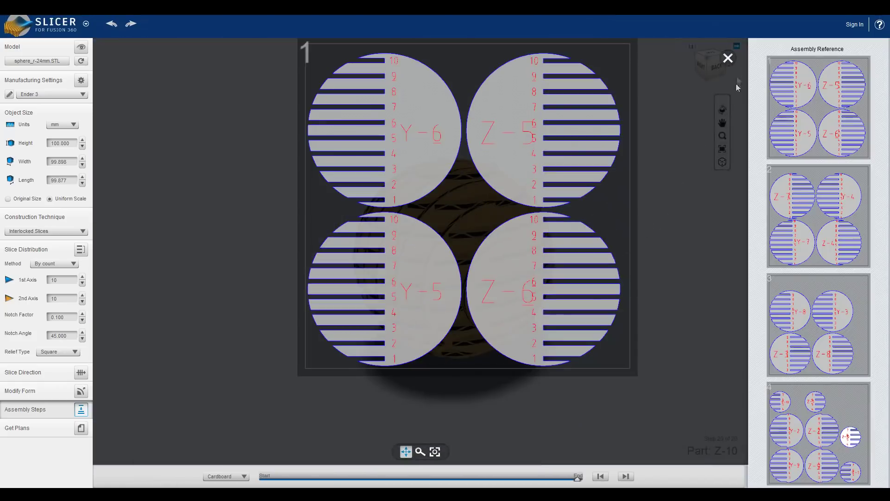
click(728, 58)
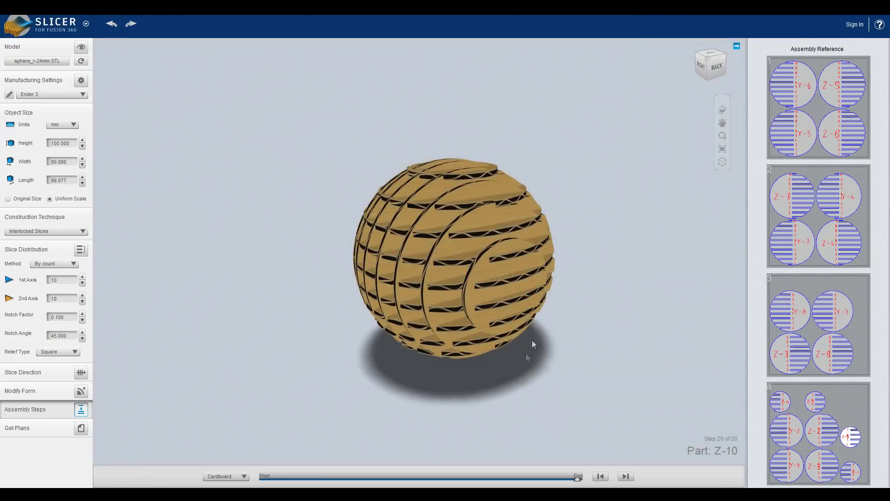
drag(577, 479, 407, 480)
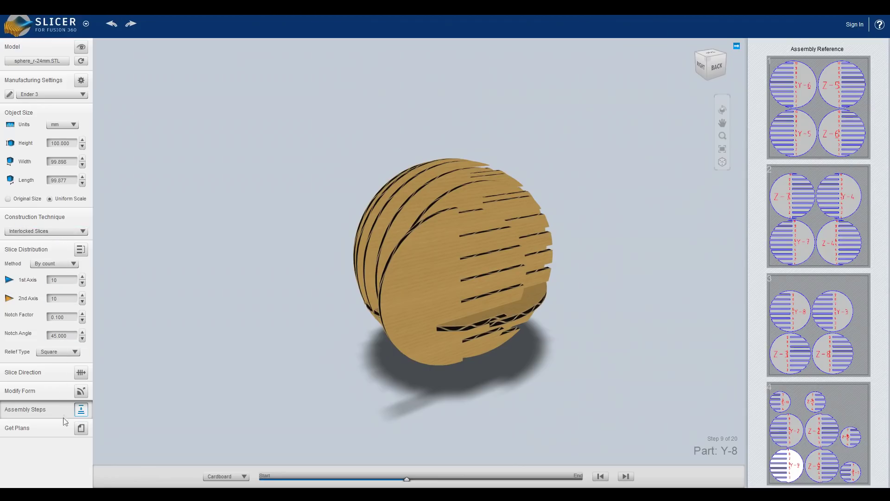
Tilt the sphere's slicing direction about 15° from the front view, then open Slice Distribution.
click(81, 372)
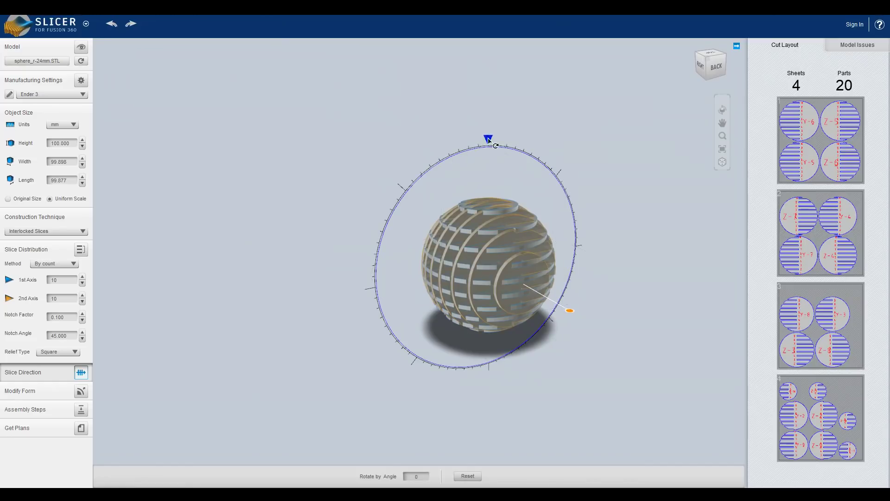
drag(488, 139, 401, 184)
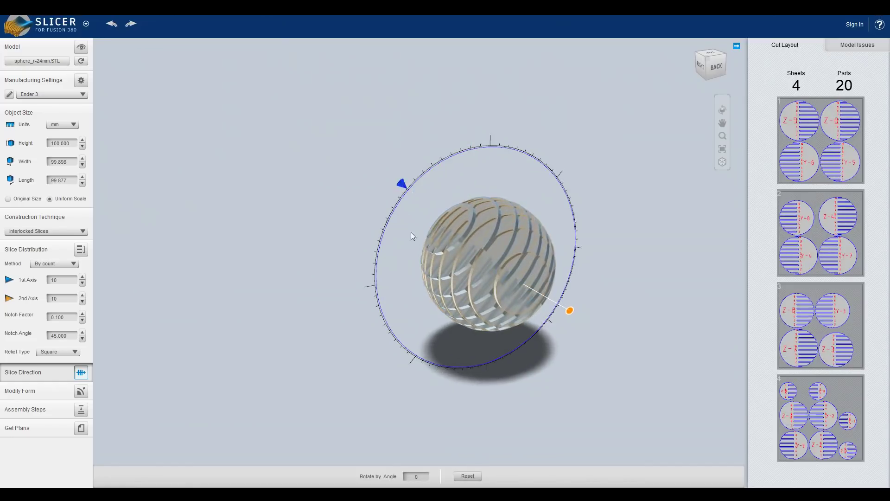
drag(383, 365, 370, 284)
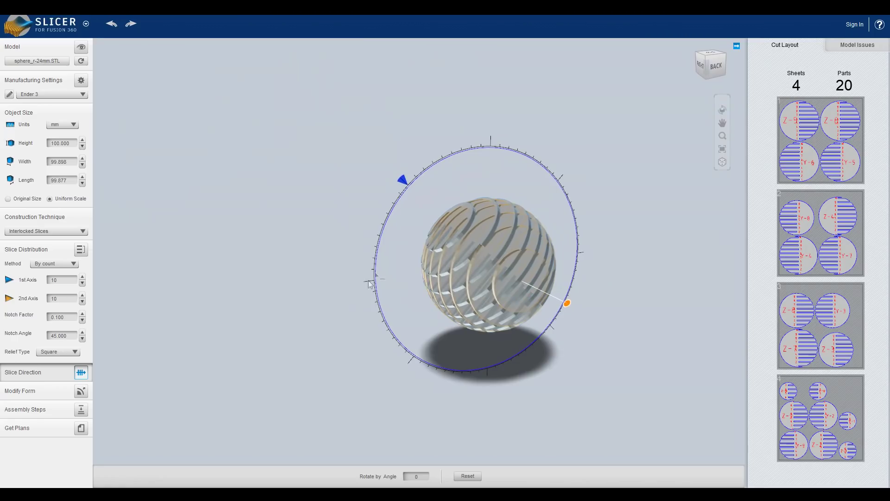
drag(404, 181, 488, 143)
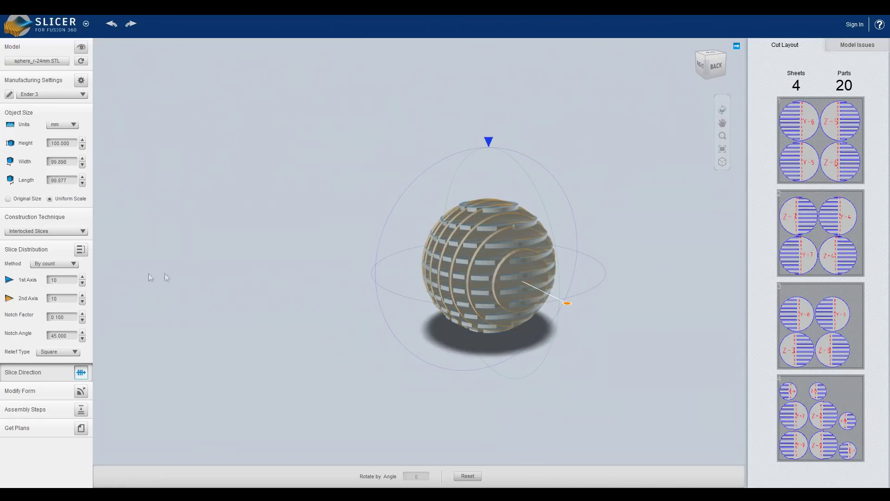
click(81, 250)
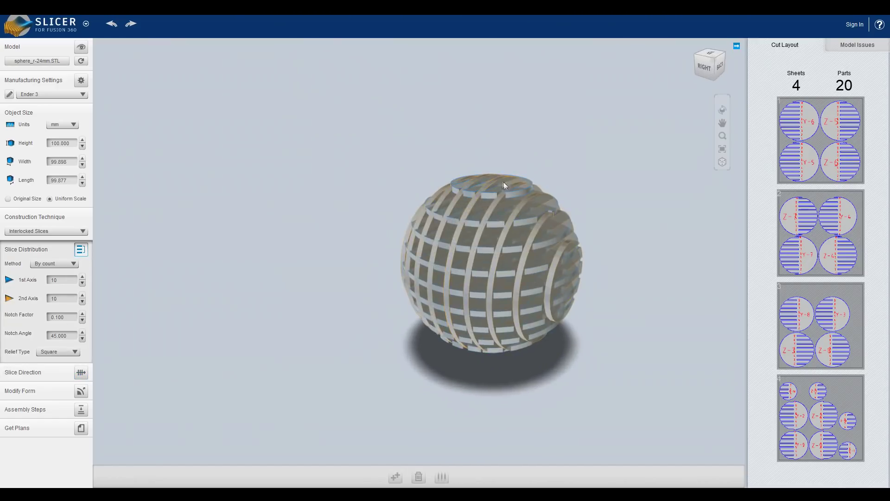
Set the slice counts to 3 on the 1st Axis and 16 on the 2nd Axis.
drag(306, 318, 284, 311)
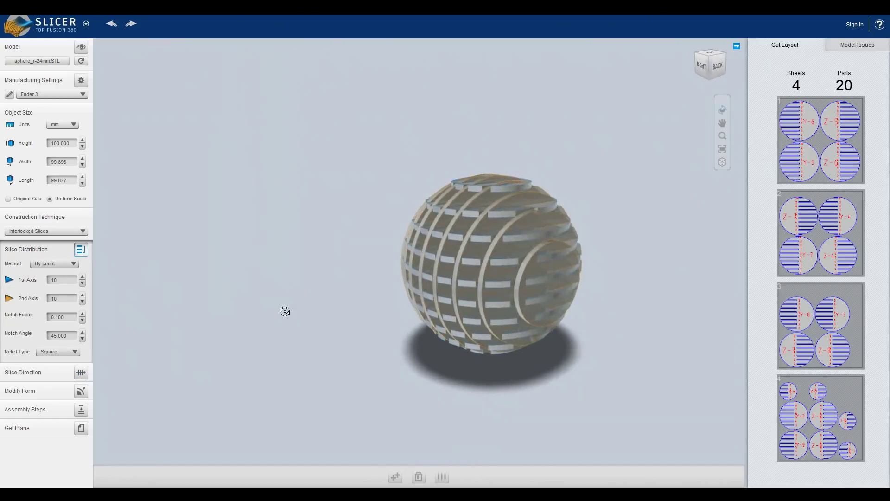
click(83, 283)
click(83, 283)
click(83, 283)
click(82, 284)
click(82, 283)
click(83, 283)
click(83, 284)
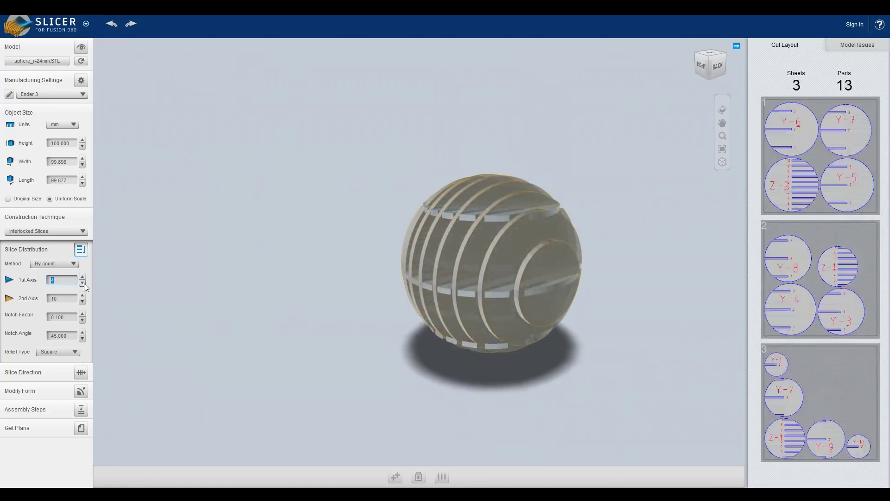
click(83, 283)
click(82, 296)
click(83, 295)
click(82, 295)
click(83, 296)
click(82, 296)
click(82, 296)
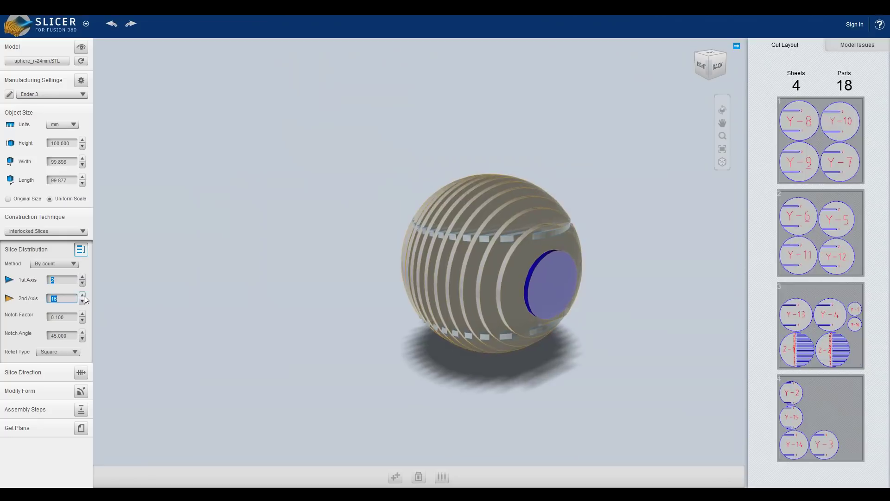
drag(310, 311, 340, 302)
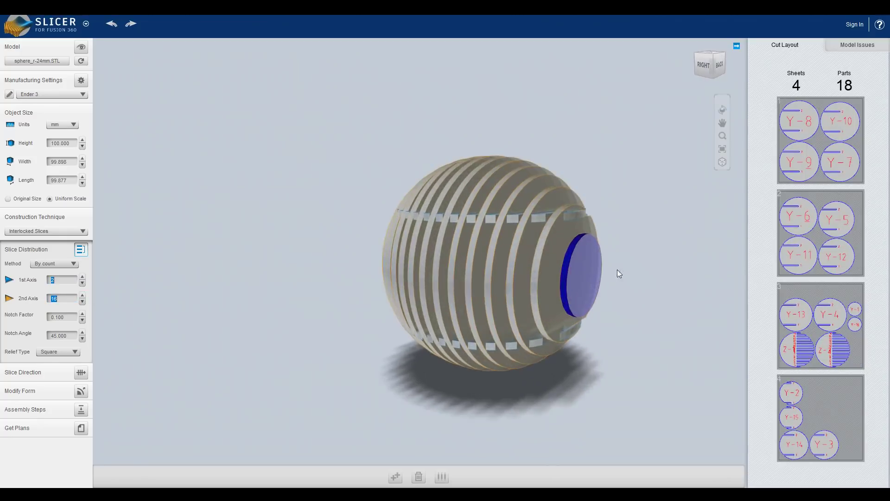
drag(617, 272, 590, 342)
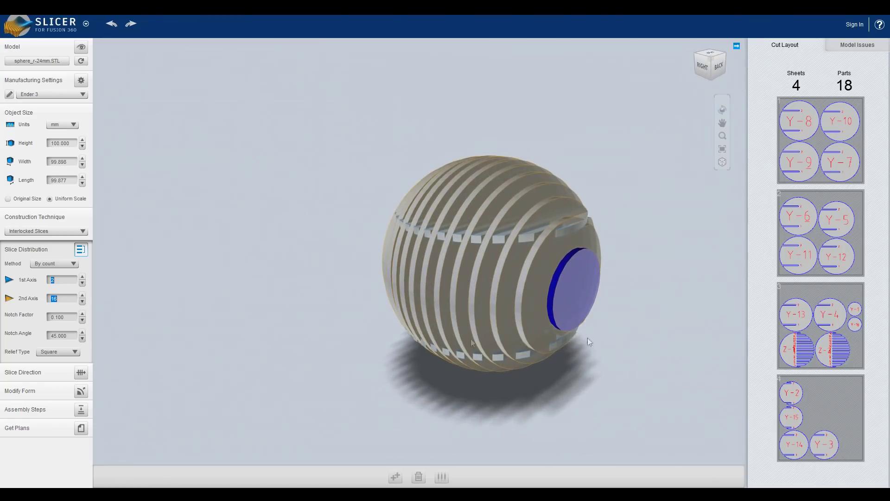
click(82, 276)
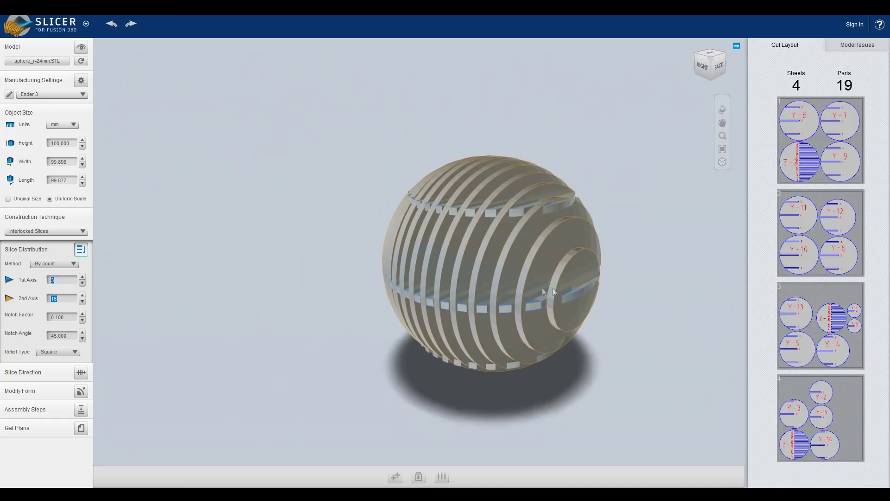
mouse_move(325, 340)
mouse_down()
mouse_move(290, 324)
mouse_move(334, 332)
mouse_up()
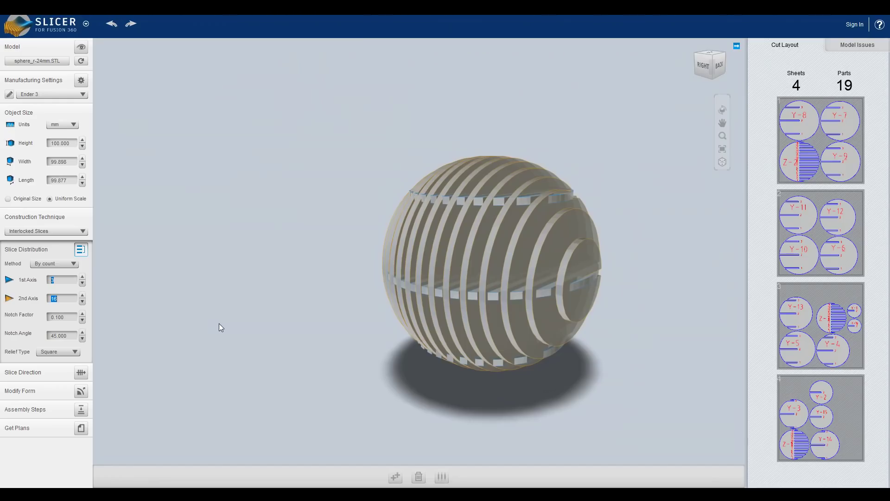
Change the slice distribution method from By count to Custom.
click(54, 264)
click(66, 270)
drag(314, 256, 348, 257)
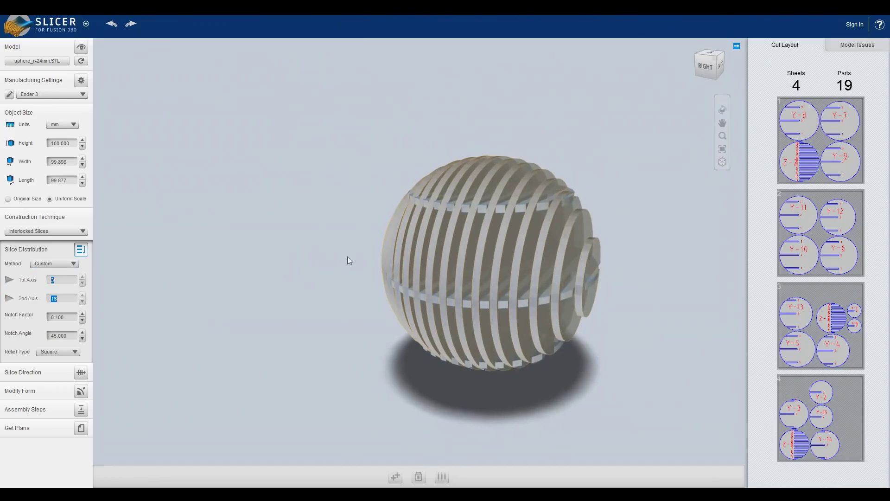
Drag one horizontal slice to a higher position on the sphere and deselect it.
click(466, 207)
scroll(482, 216, down, 2)
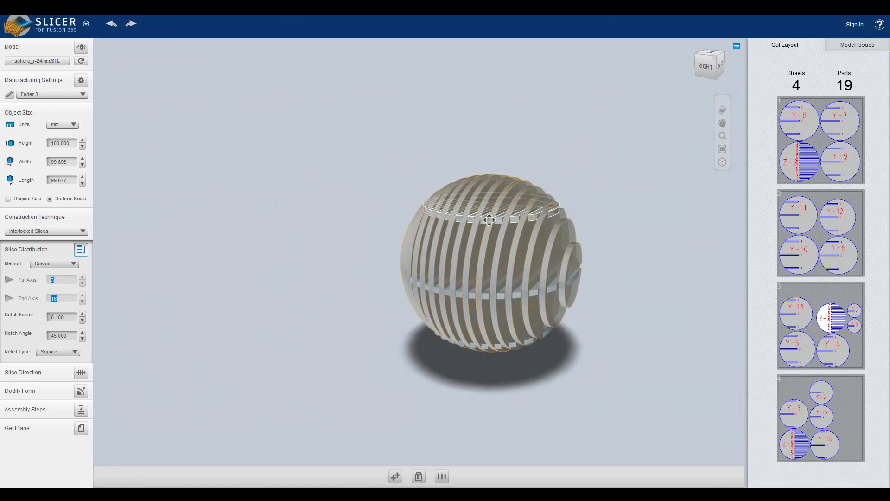
drag(485, 218, 487, 257)
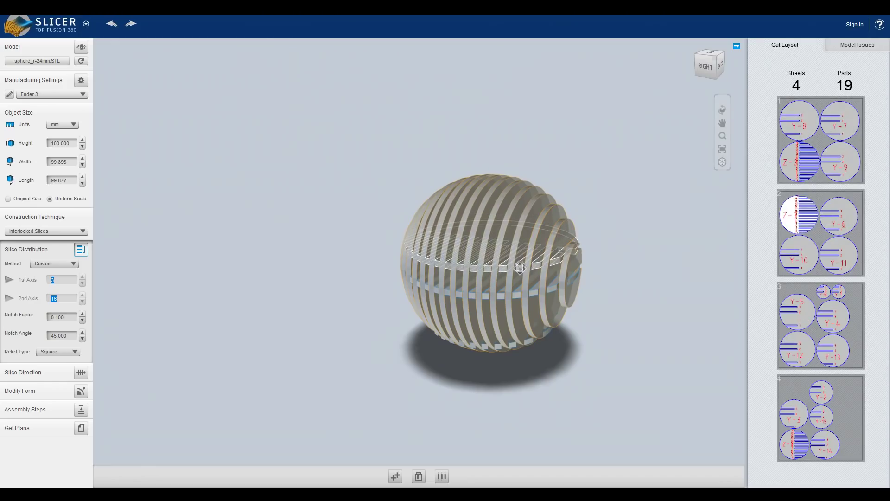
drag(520, 268, 521, 234)
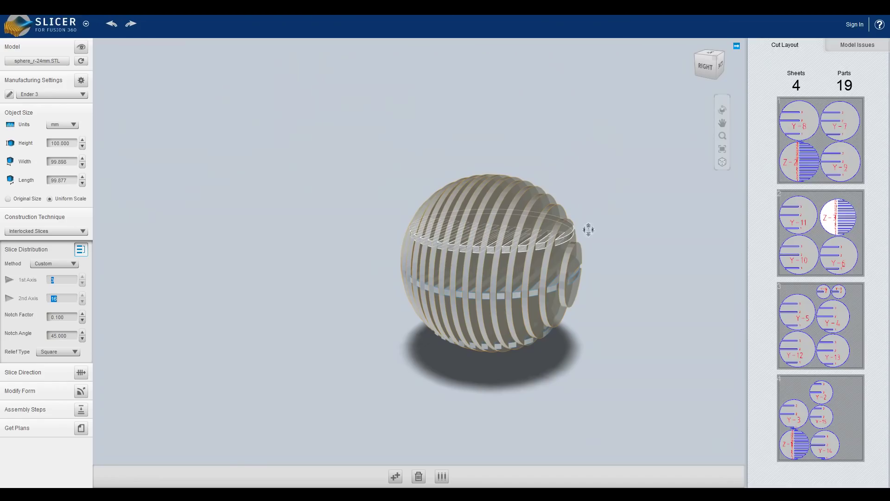
drag(508, 249, 505, 225)
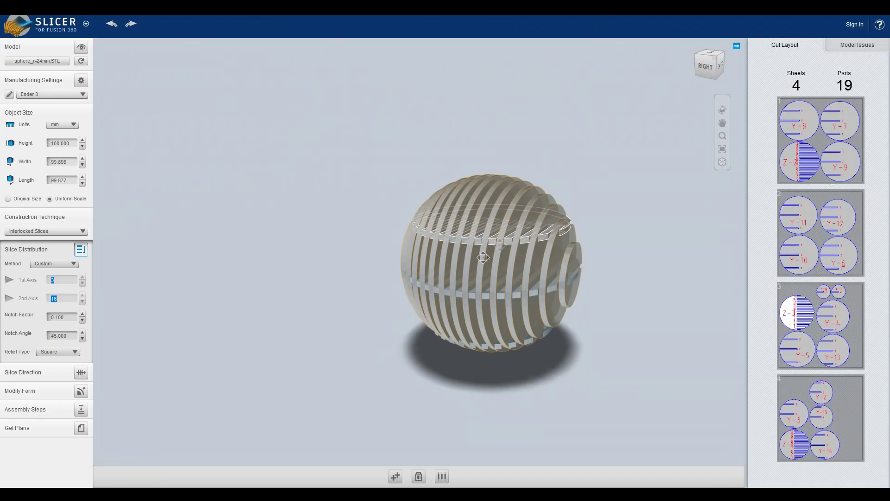
click(255, 320)
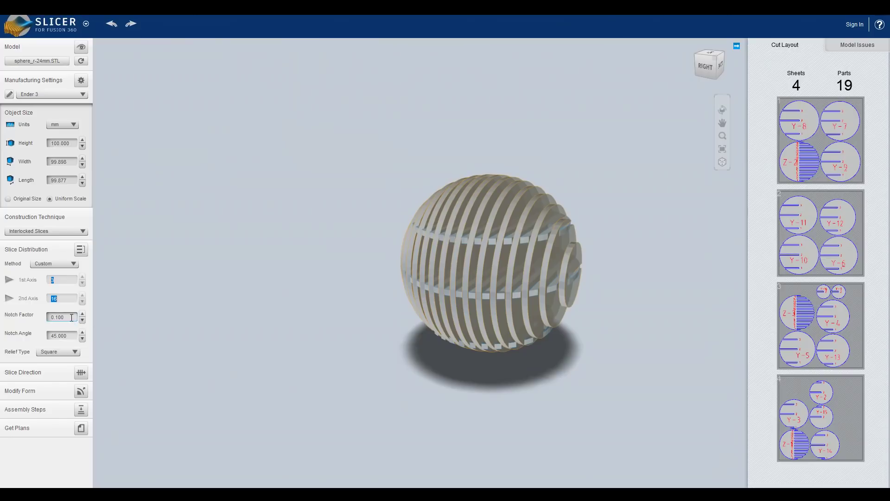
Inspect sheet 2 enlarged, then raise the notch factor above 0.100.
click(821, 233)
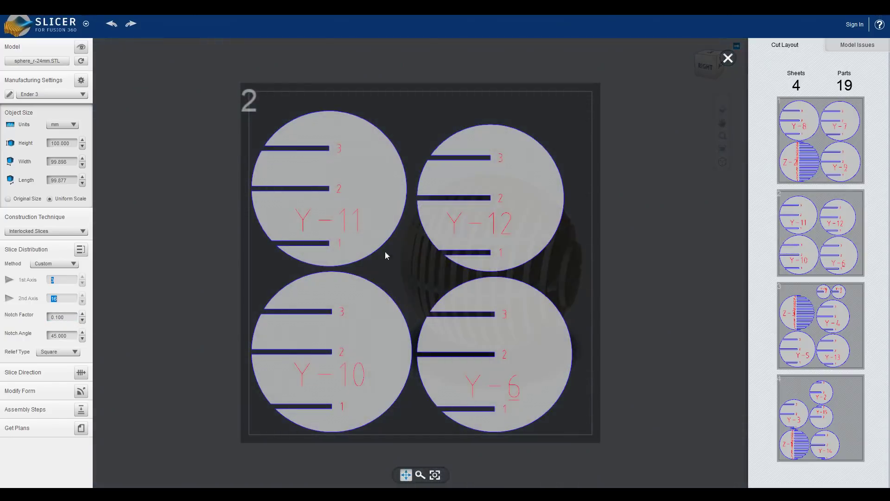
scroll(441, 258, up, 6)
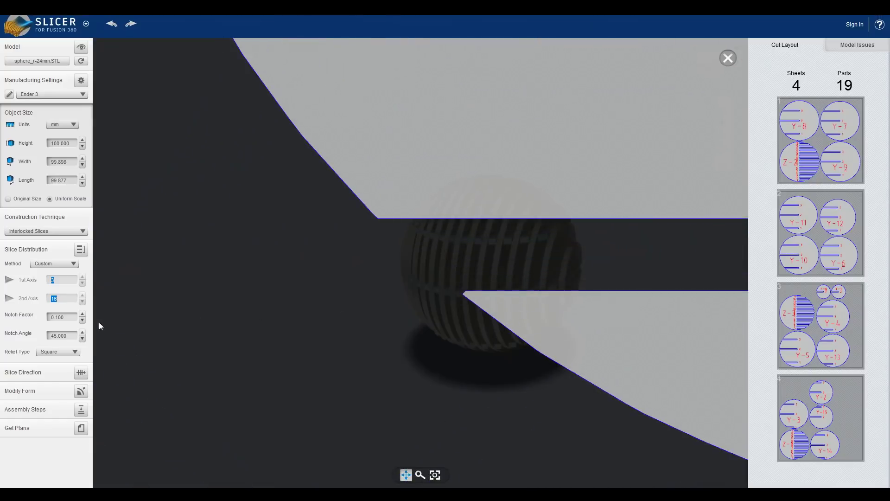
click(82, 314)
click(82, 314)
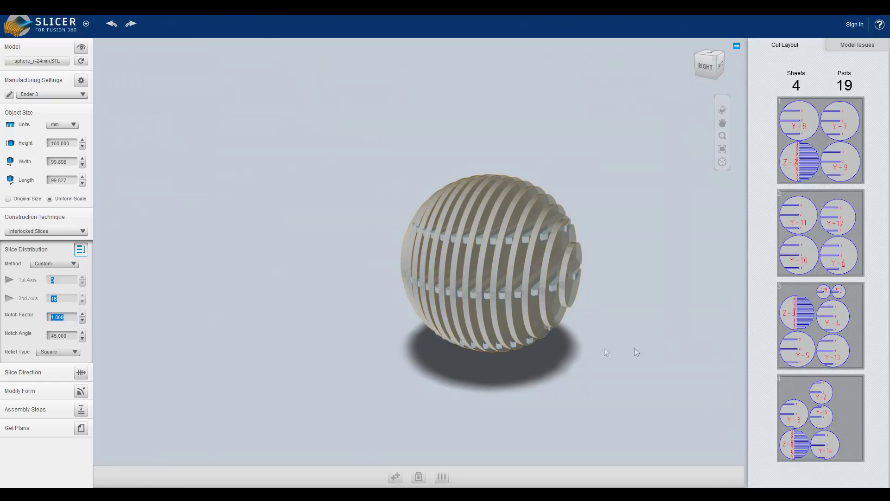
Zoom into the enlarged sheet 3 and sheet 1 layouts, then close the preview.
click(821, 297)
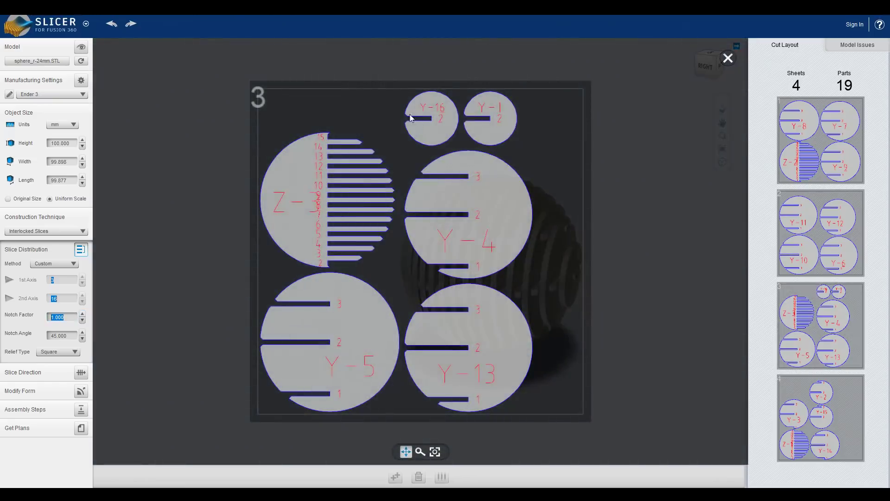
scroll(403, 117, up, 5)
scroll(404, 121, up, 3)
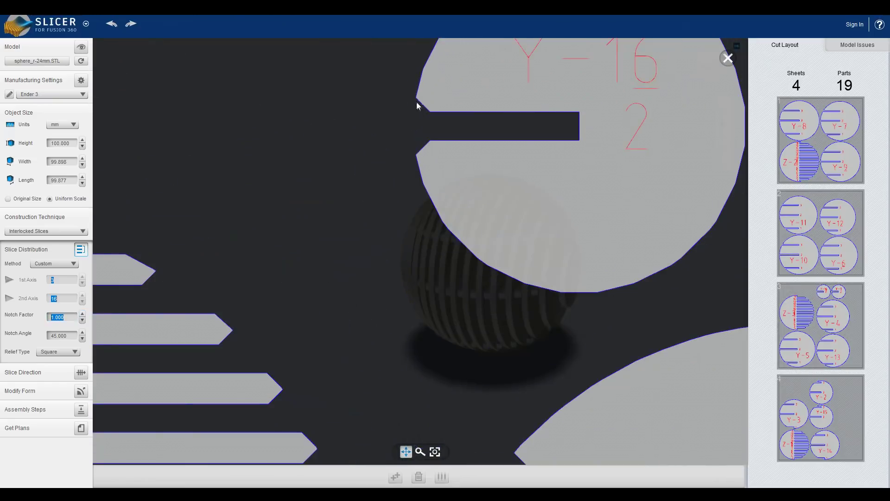
scroll(435, 190, down, 8)
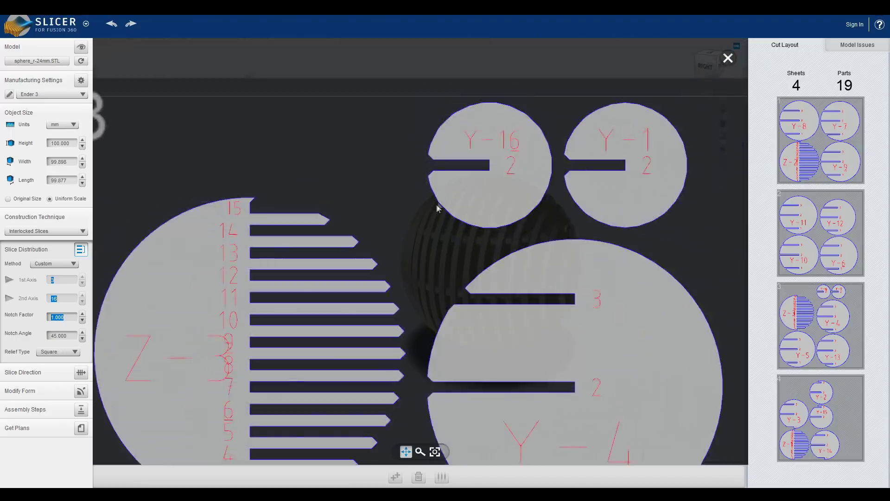
key(Escape)
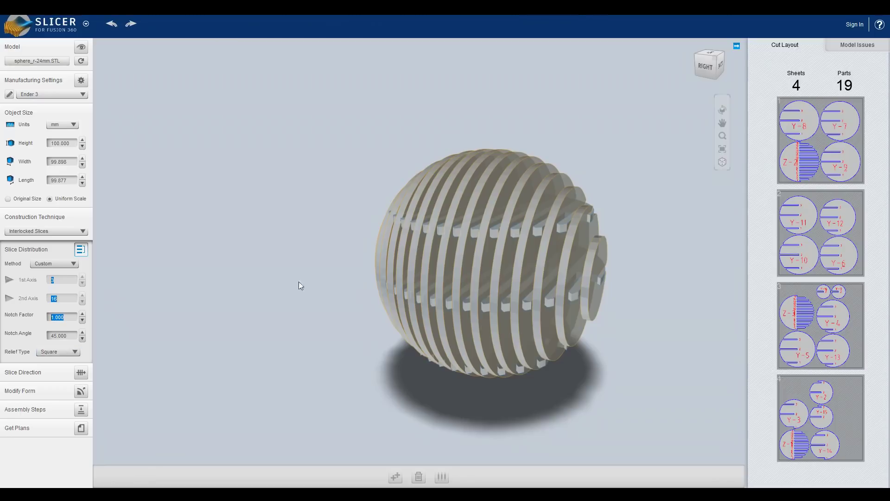
click(818, 164)
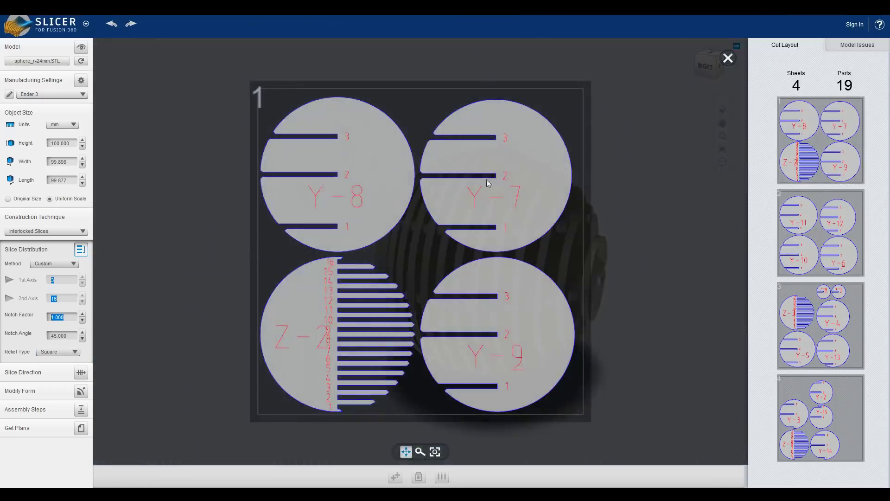
scroll(491, 178, up, 6)
scroll(497, 178, up, 2)
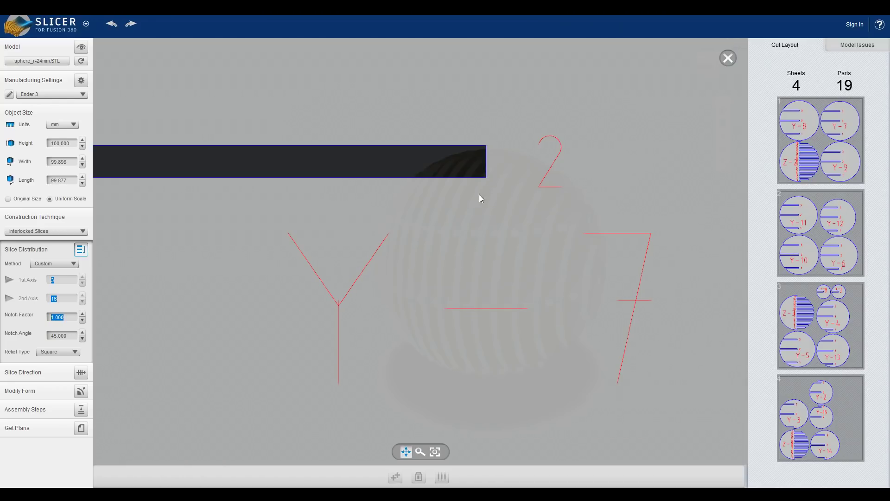
click(51, 94)
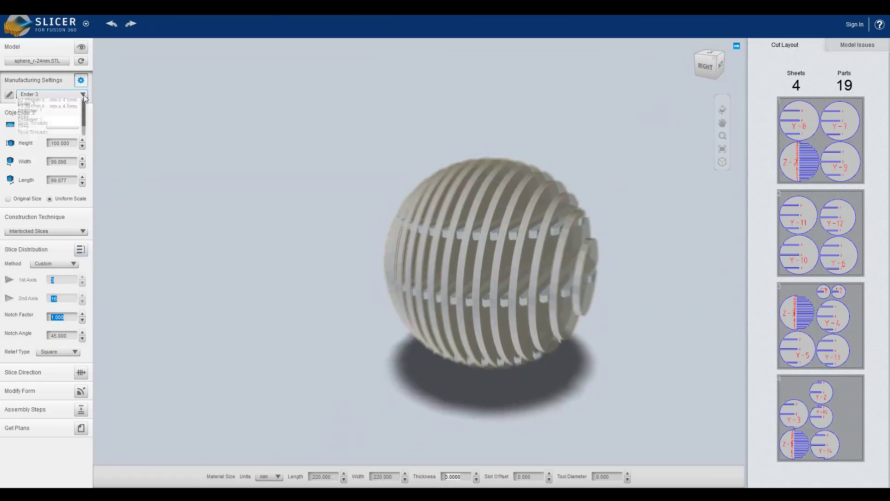
Use the Ender 3 manufacturing preset with Dog Bone shaped notch reliefs.
click(45, 154)
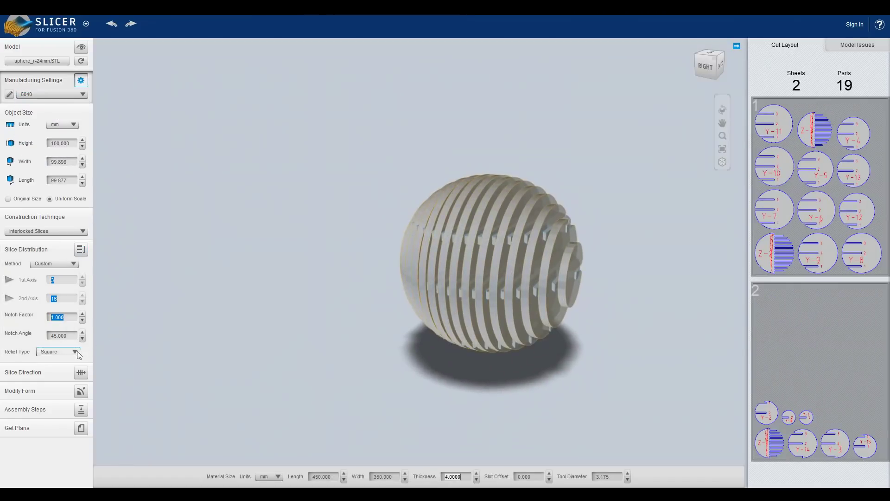
click(58, 352)
click(63, 379)
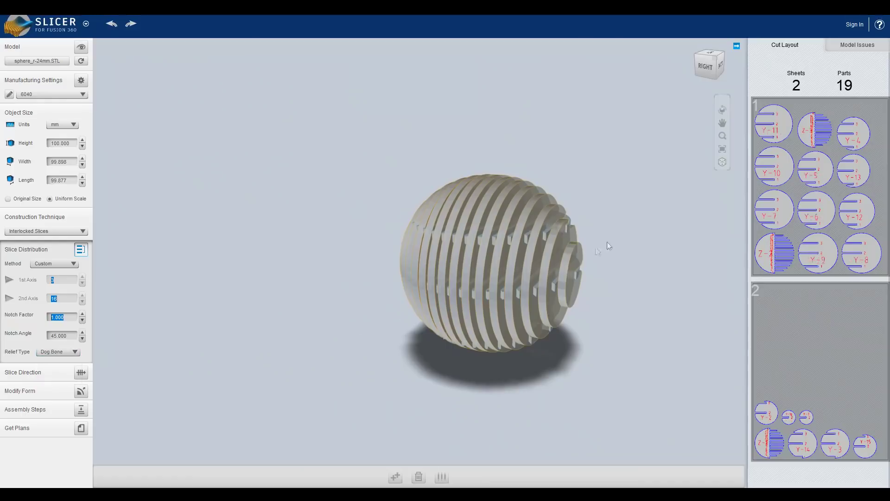
scroll(482, 213, up, 8)
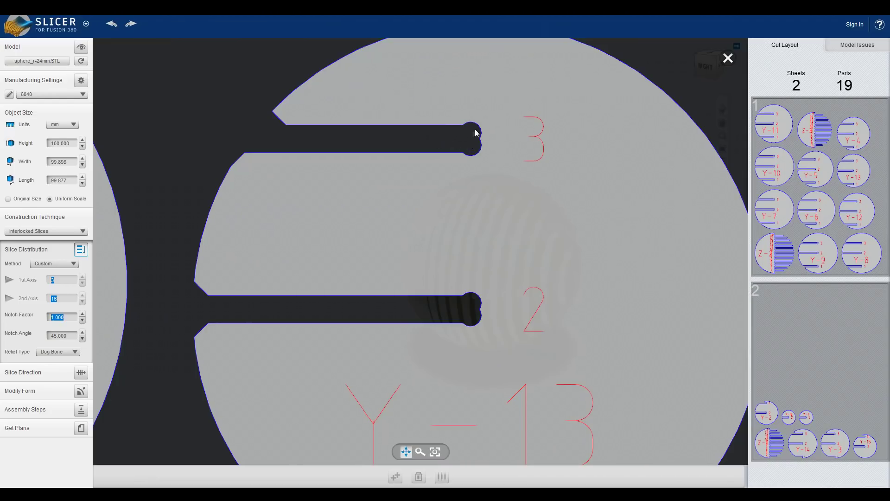
scroll(476, 133, up, 3)
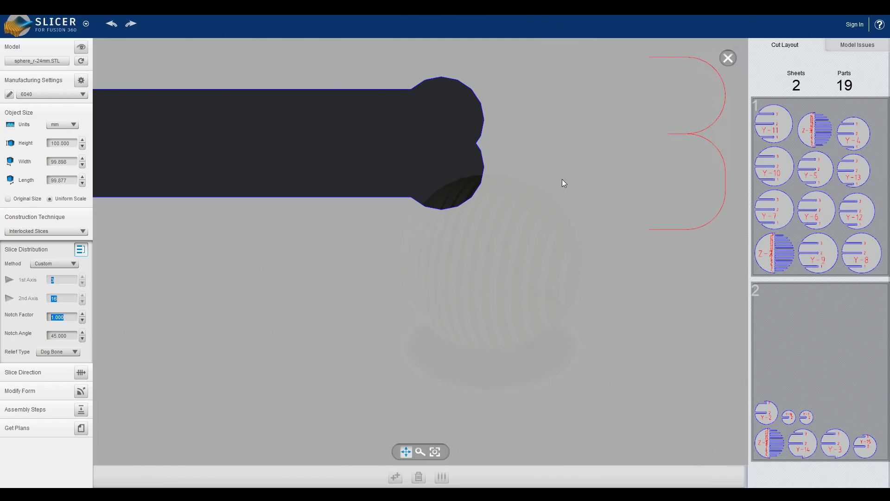
scroll(562, 179, down, 3)
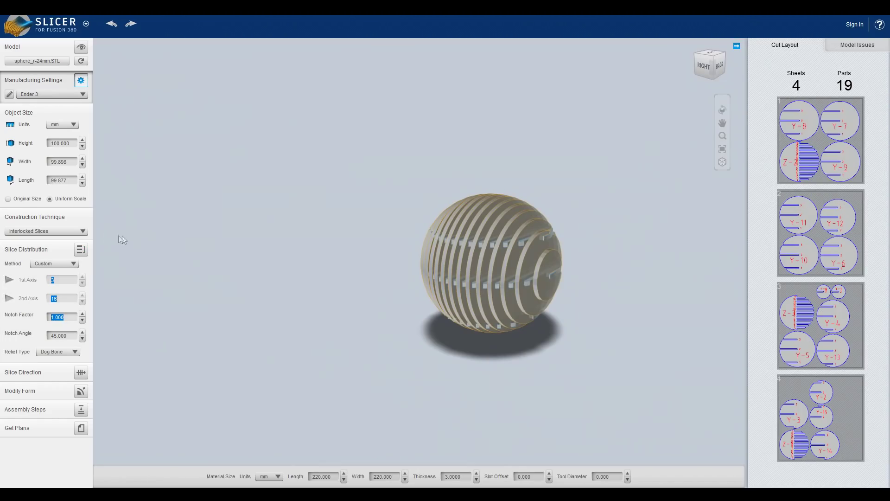
Rebuild the sphere with the Radial Slices construction technique and view it from above.
click(83, 231)
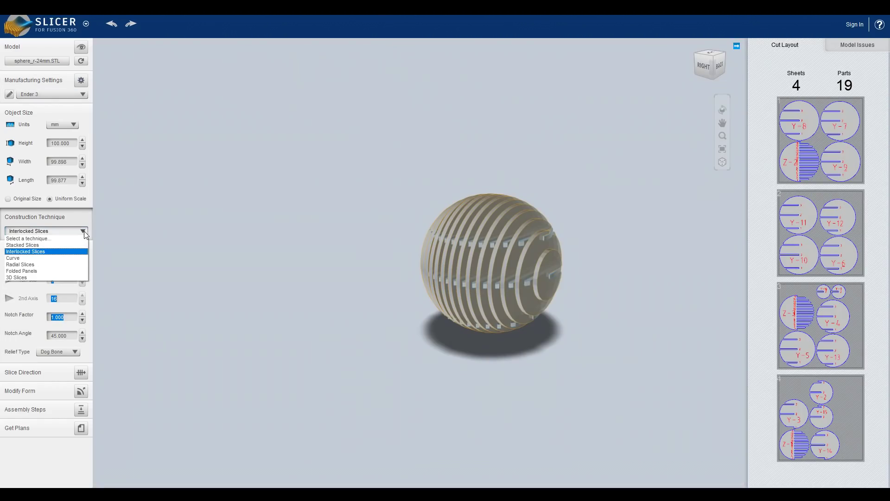
click(63, 264)
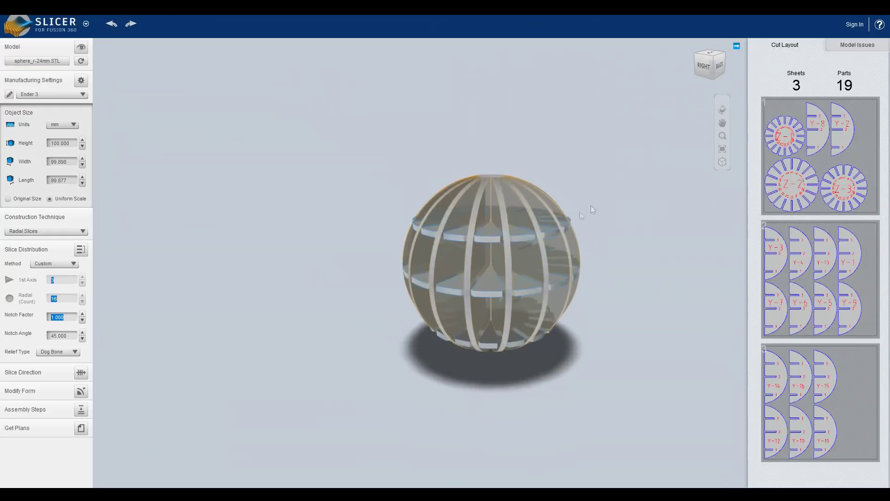
drag(593, 210, 406, 137)
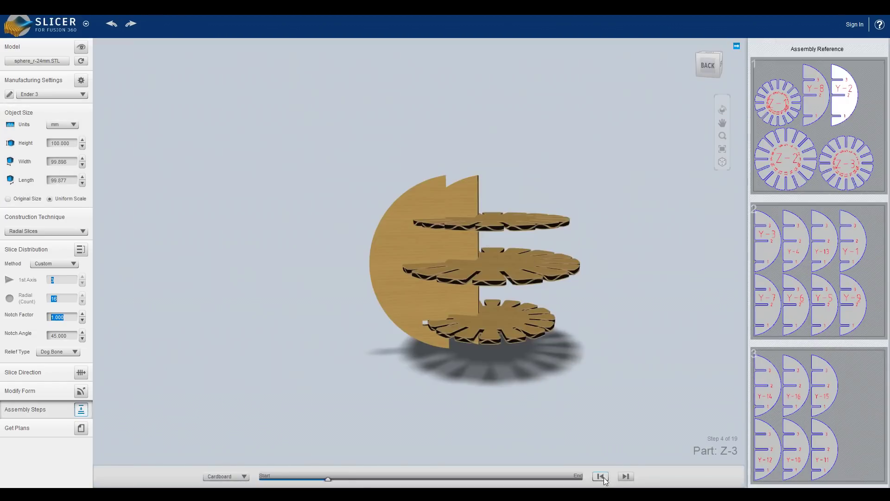
Step the assembly preview forward eleven parts to part Y-12.
click(626, 477)
click(625, 477)
click(626, 477)
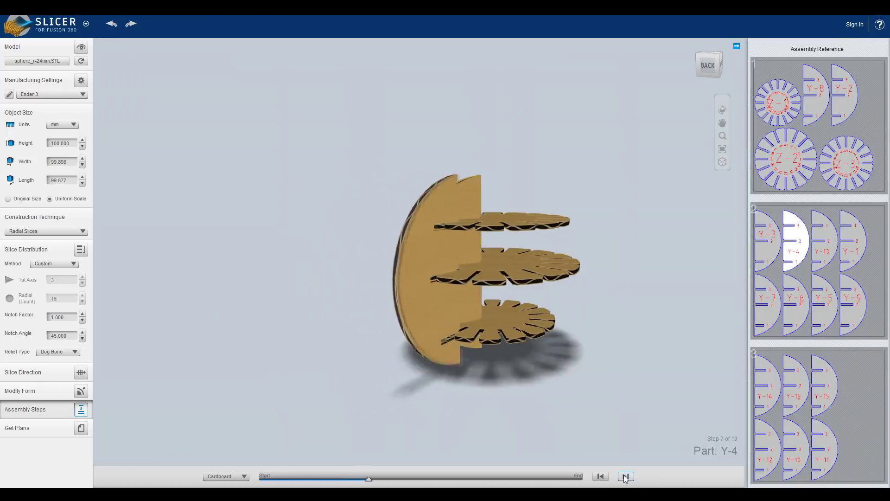
click(625, 477)
click(625, 477)
click(625, 477)
click(626, 477)
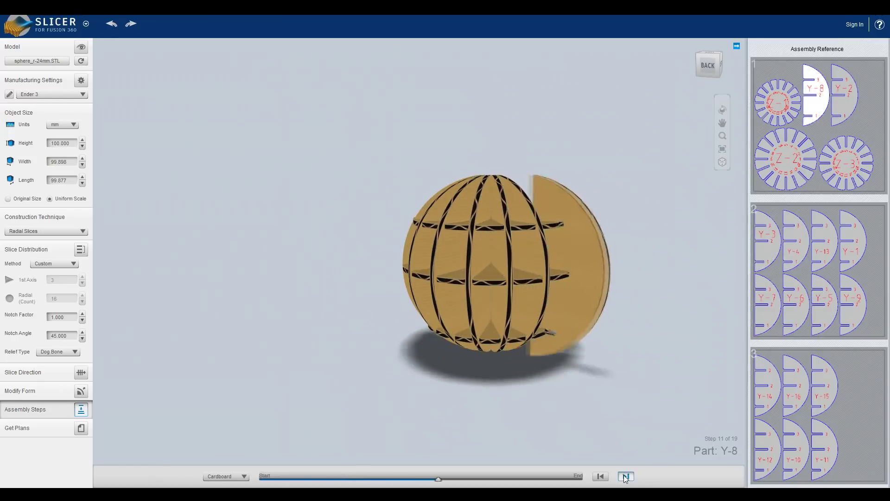
click(625, 477)
click(625, 477)
click(625, 477)
click(625, 477)
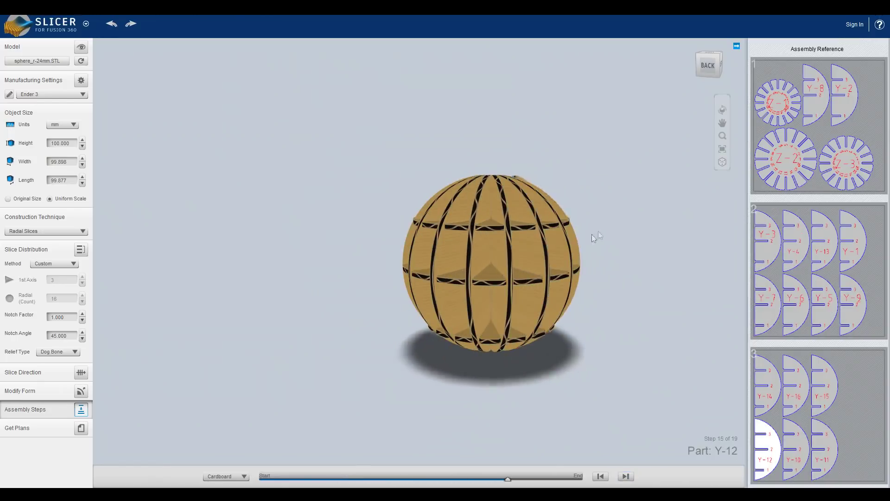
Look down on the nearly assembled radial disc, zooming in and out.
drag(592, 236, 598, 327)
scroll(504, 265, up, 5)
scroll(505, 266, up, 5)
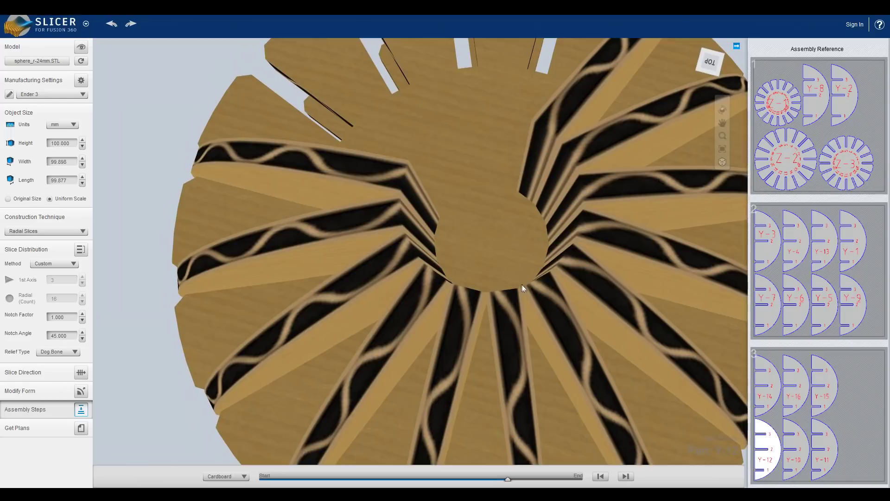
scroll(522, 285, down, 5)
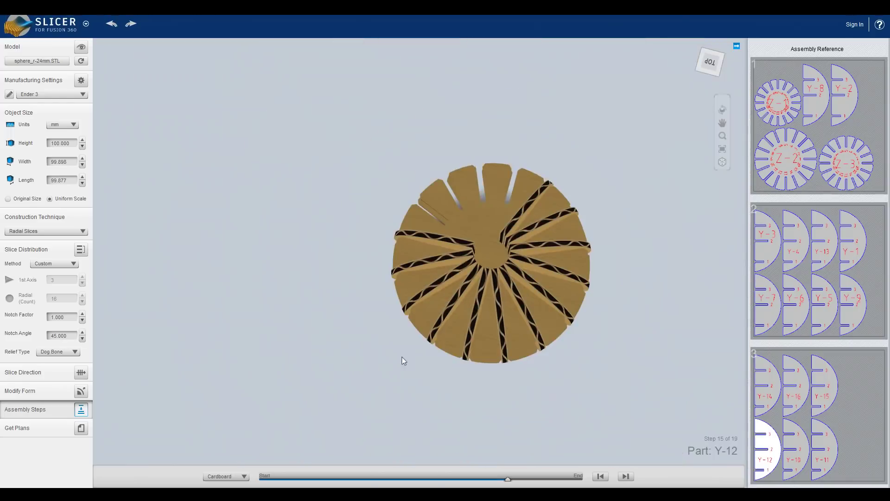
drag(391, 365, 390, 317)
Increase the By count 1st Axis slices in the slice distribution settings.
click(81, 249)
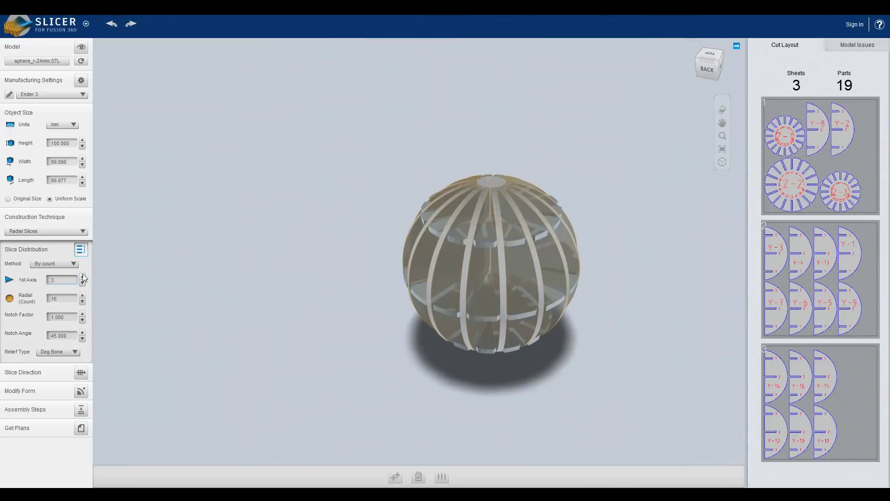
click(83, 277)
click(83, 277)
click(83, 276)
click(84, 277)
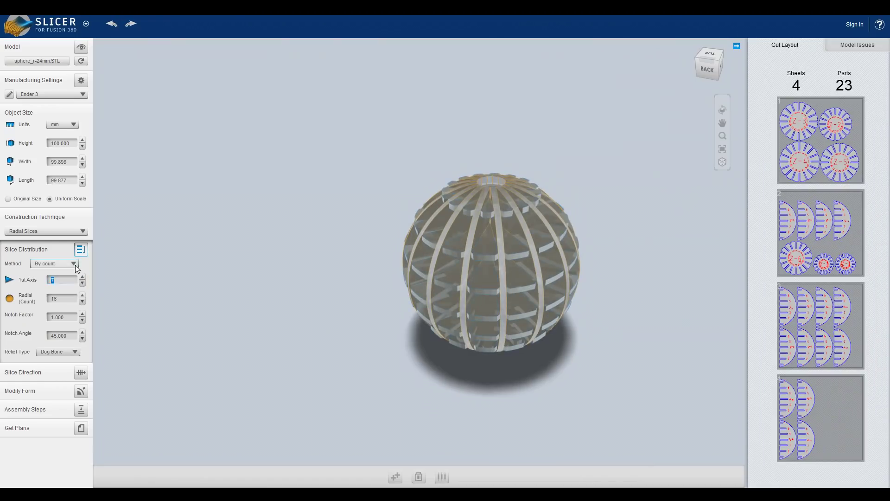
Distribute slices By distance with 1st Axis 1.000 and Square relief notches.
click(75, 264)
click(64, 281)
click(82, 277)
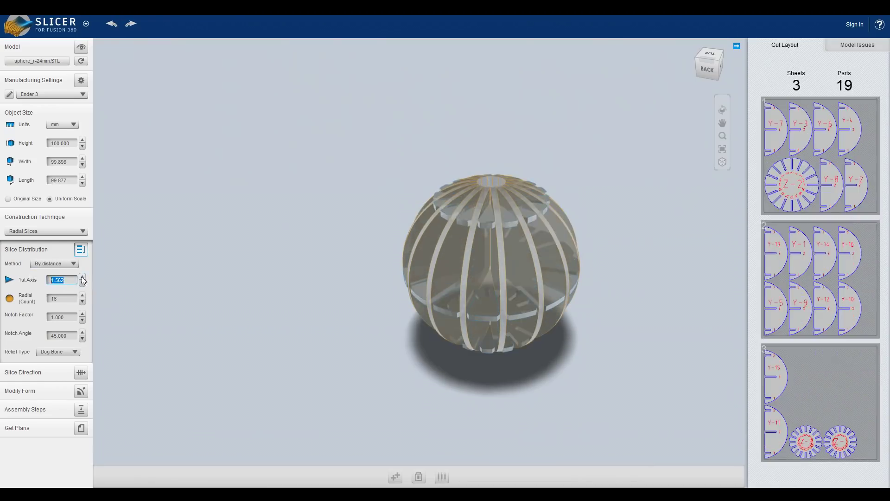
click(83, 276)
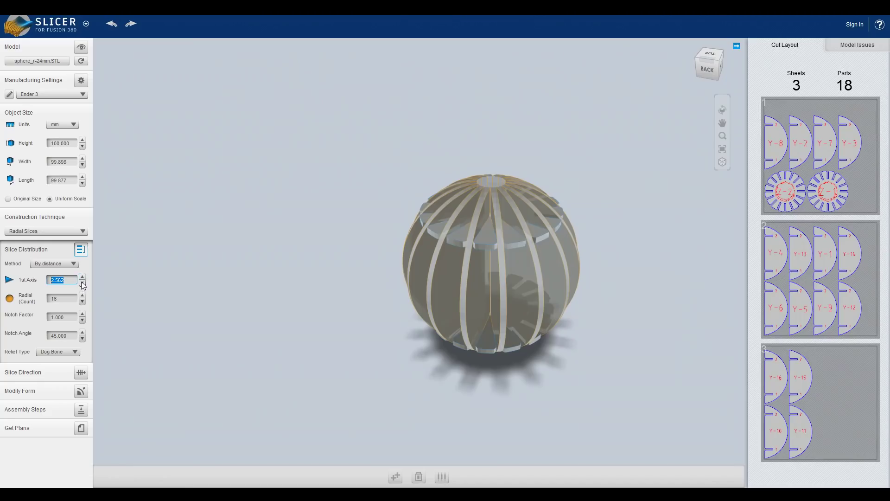
click(82, 284)
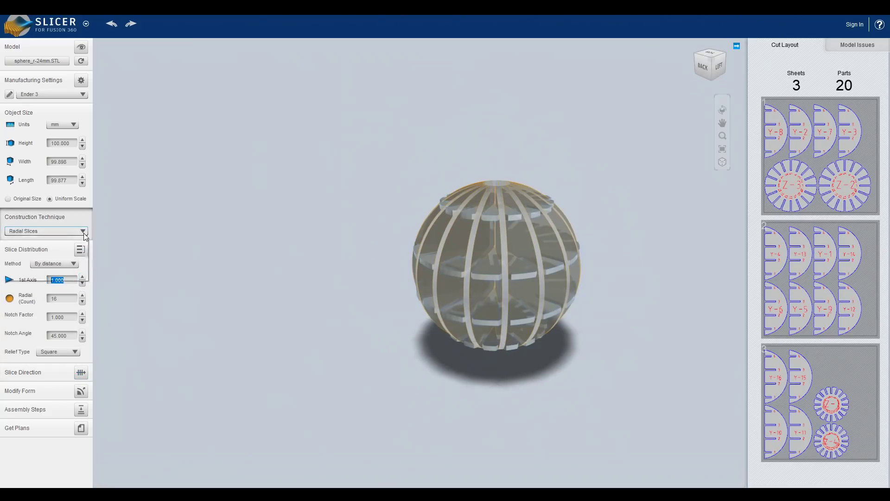
click(83, 232)
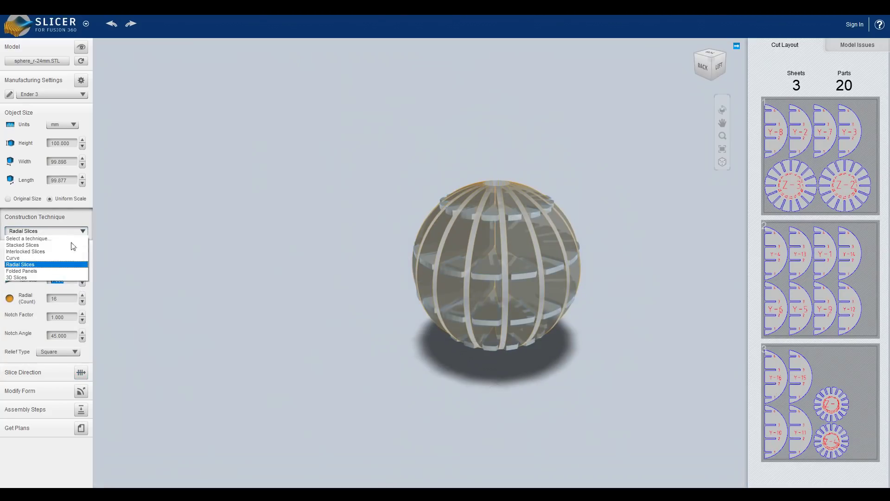
Rebuild the sphere with the Curve technique and check the enlarged sheet 1 layout.
click(52, 259)
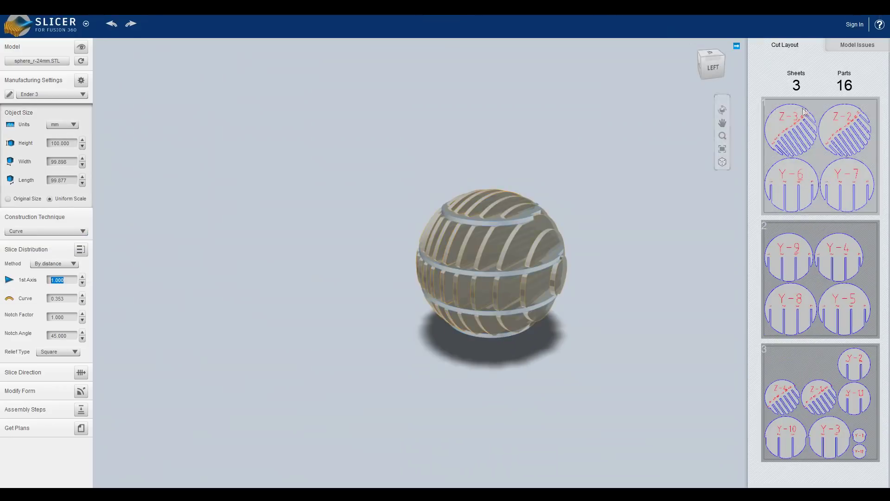
click(807, 128)
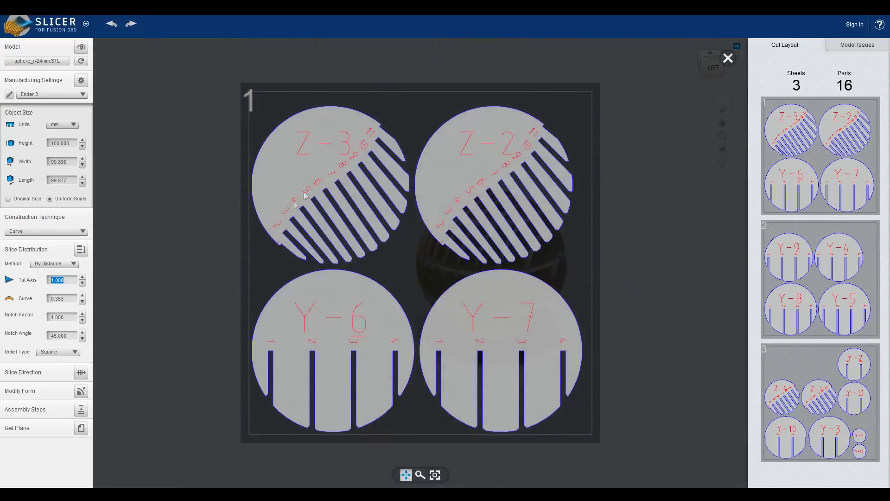
click(726, 61)
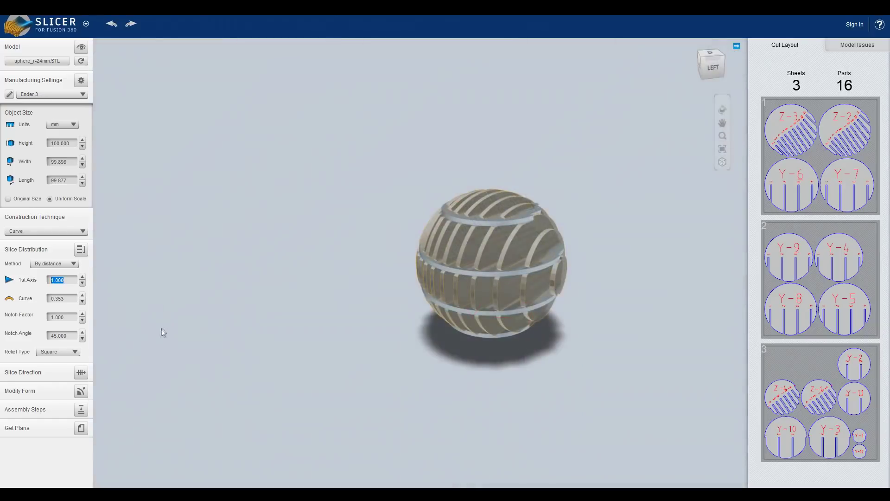
click(82, 373)
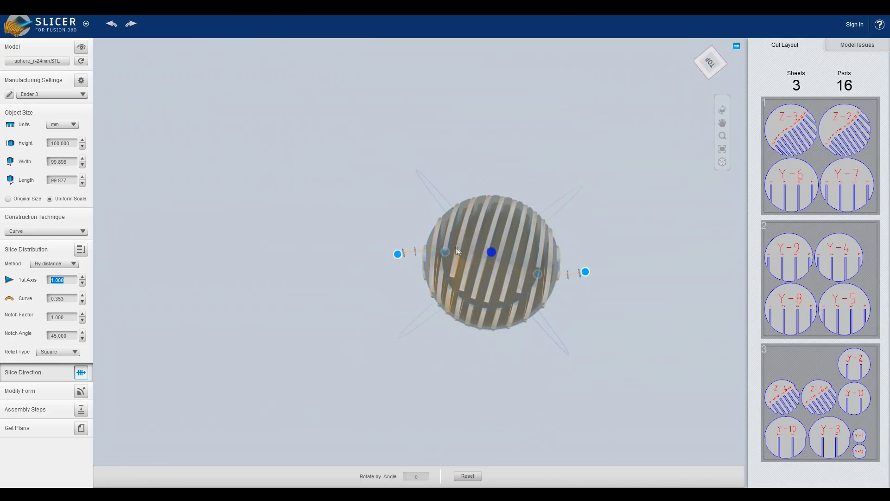
Tilt the curved slices' direction and check the enlarged sheet 2 layout.
drag(447, 257, 493, 228)
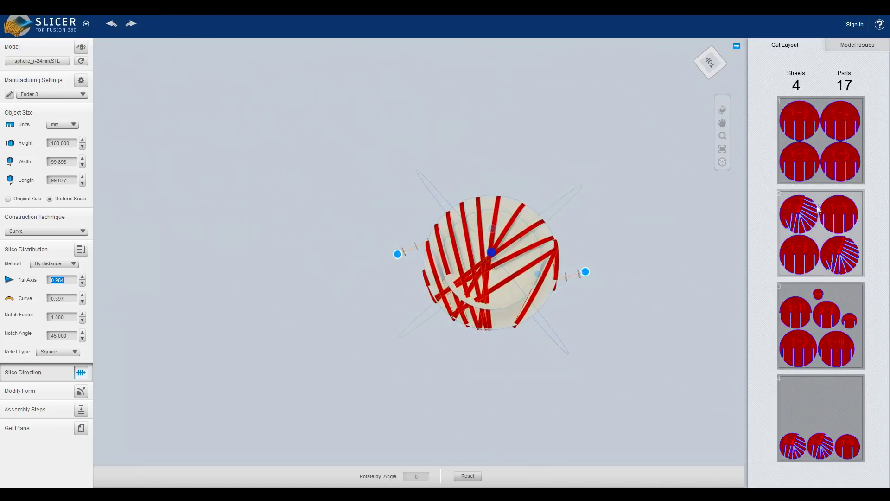
click(818, 219)
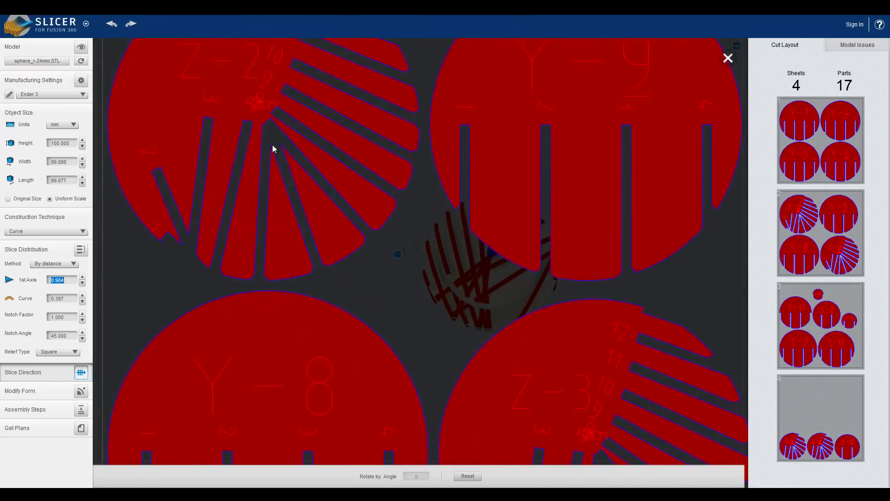
click(729, 58)
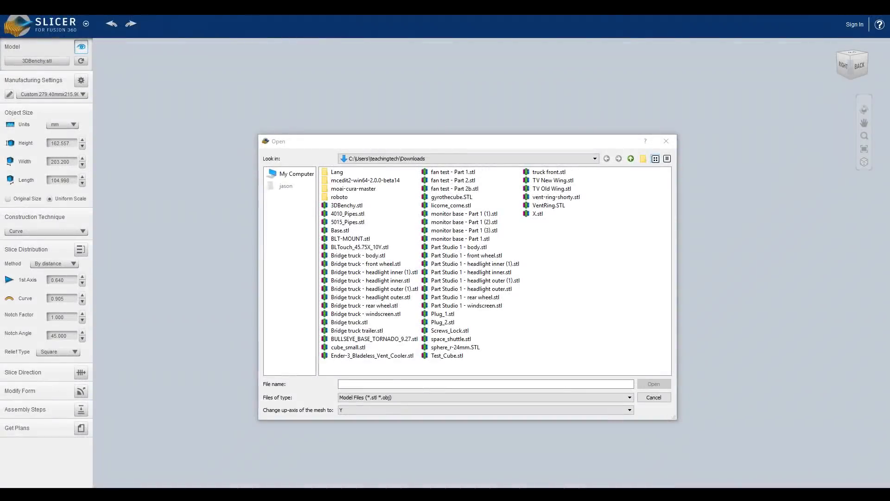
Open 3DBenchy.stl with Z as the mesh's up-axis, replacing the sphere.
click(347, 206)
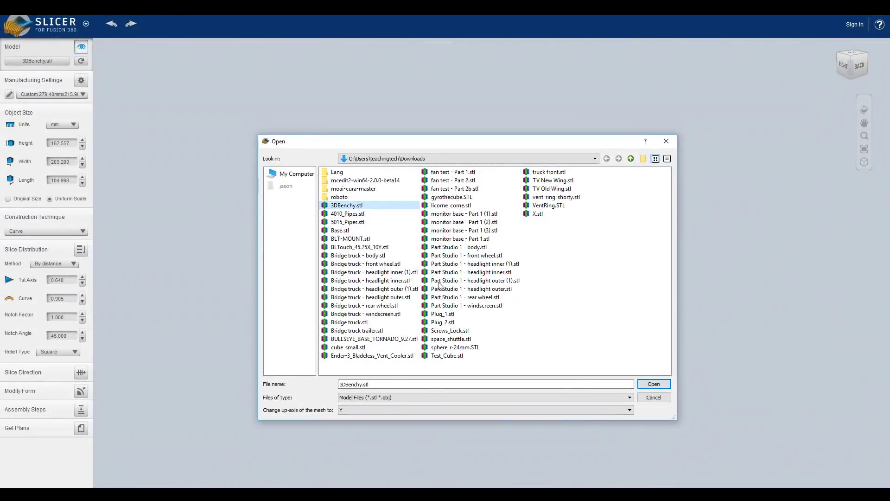
click(499, 414)
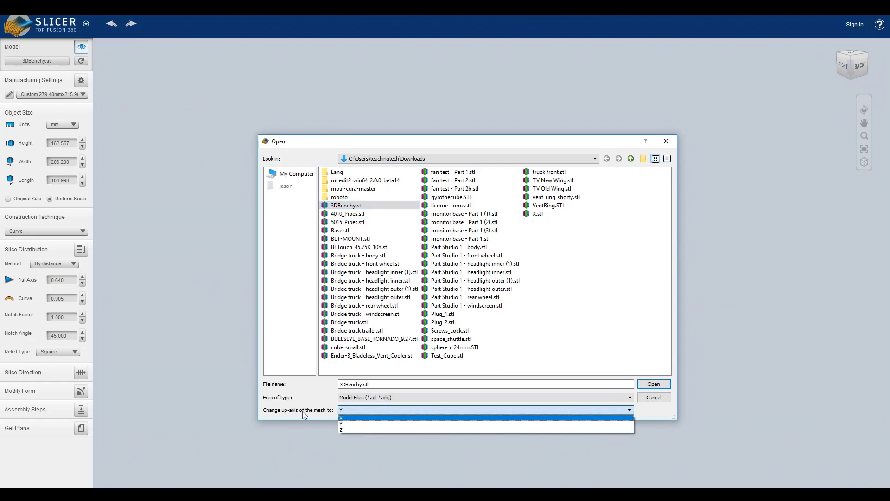
click(349, 429)
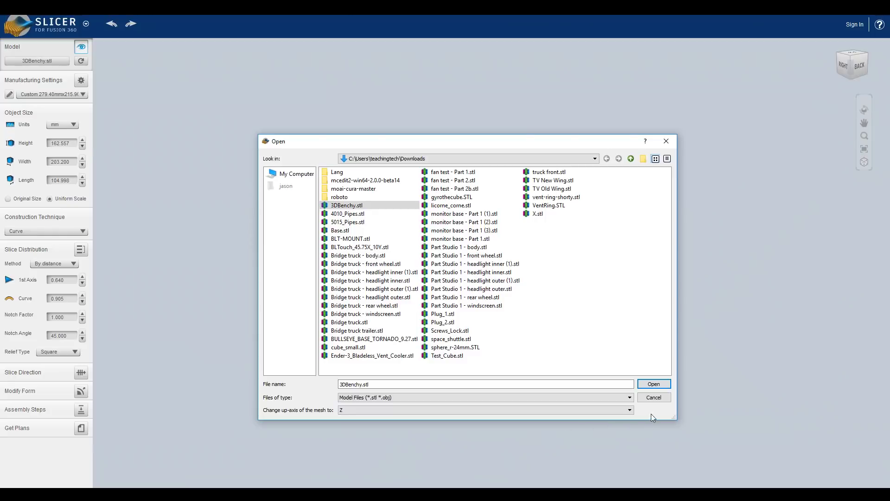
click(654, 384)
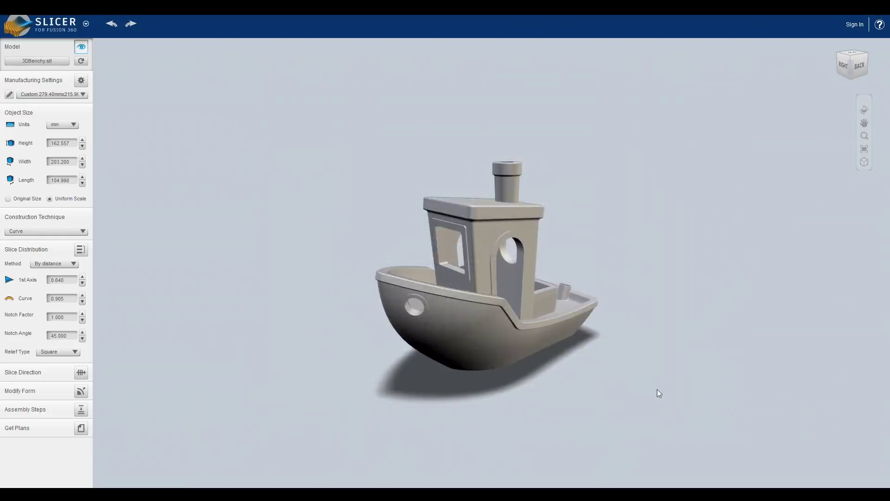
Switch the Benchy's construction technique to Interlocked Slices and bring up the Modify Form options.
drag(602, 262, 222, 313)
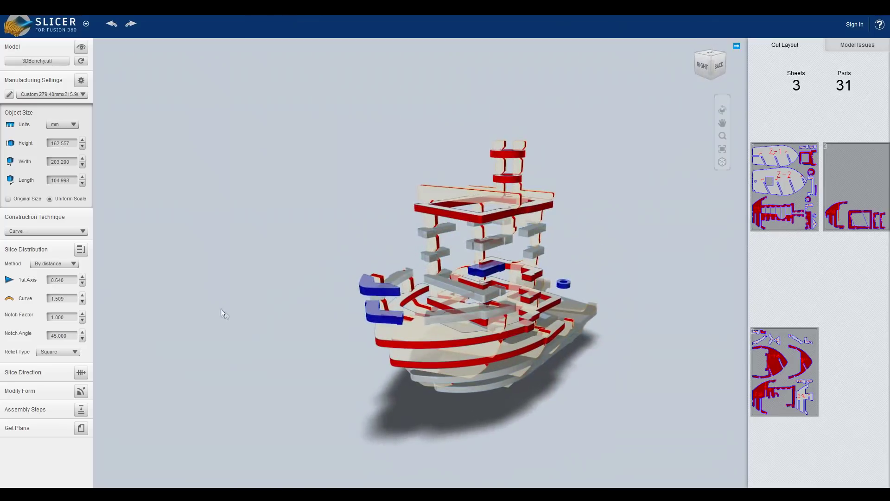
click(84, 231)
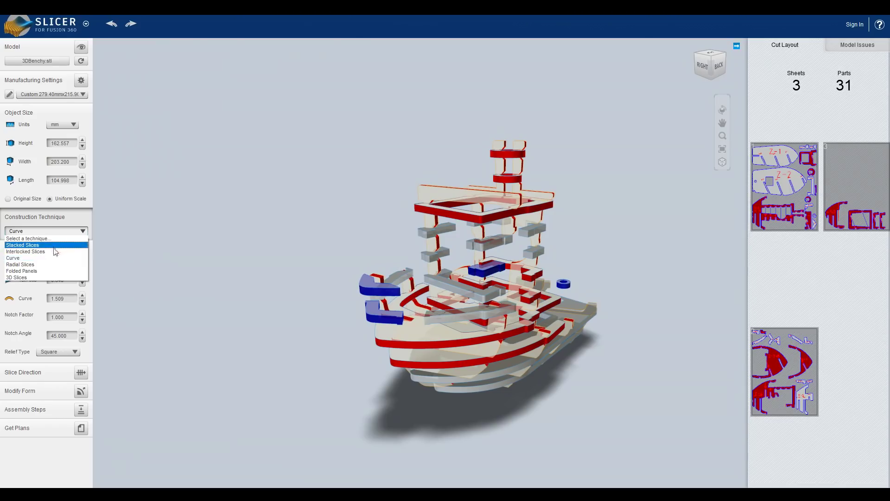
click(25, 251)
click(81, 391)
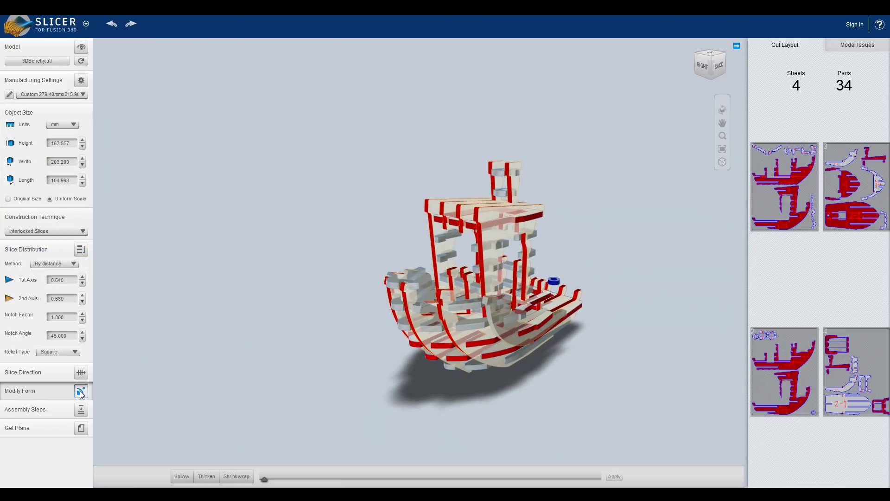
Apply a light Shrinkwrap to the Benchy, re-slicing it into 22 parts on 6 sheets.
click(238, 477)
drag(264, 482, 318, 480)
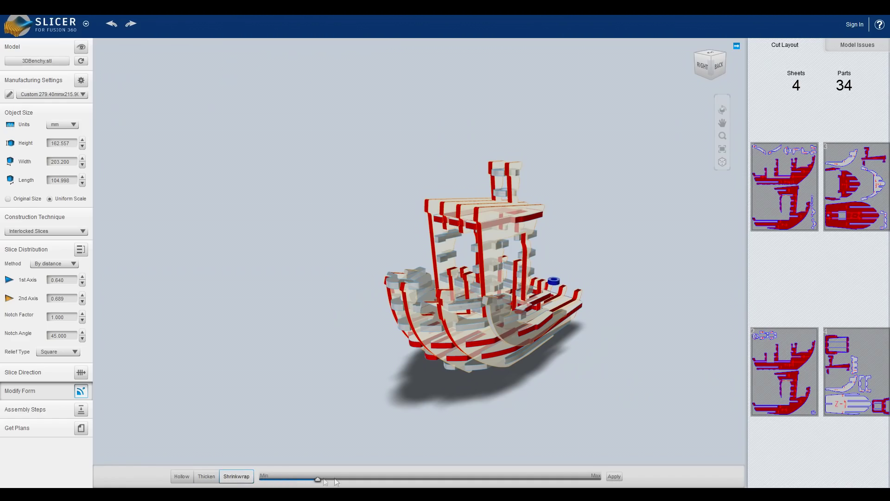
click(613, 477)
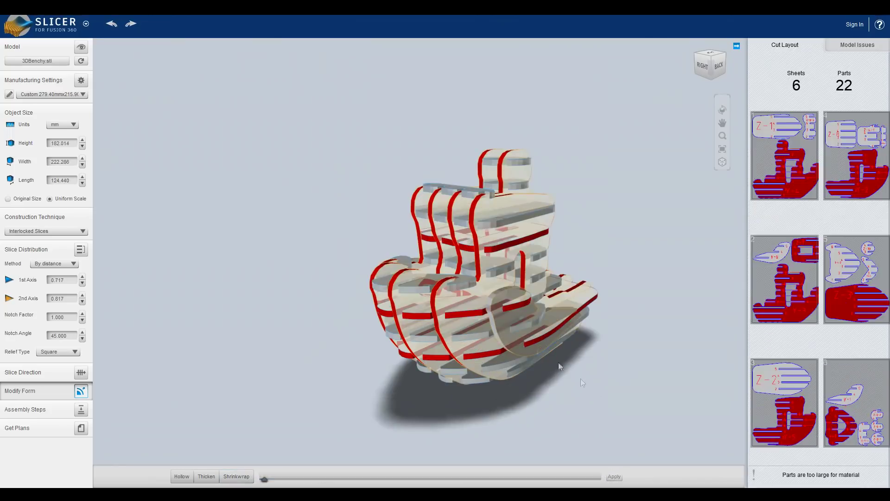
Show the original solid boat and inspect its front and bow.
drag(582, 384, 537, 378)
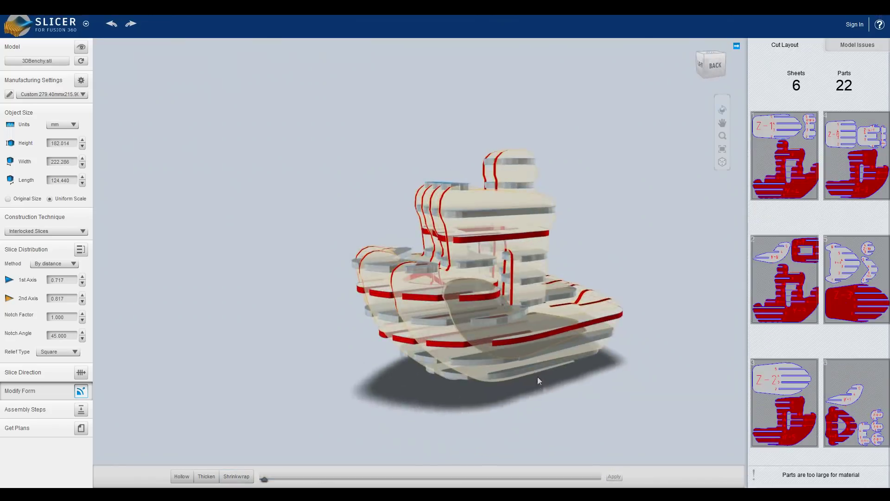
click(81, 48)
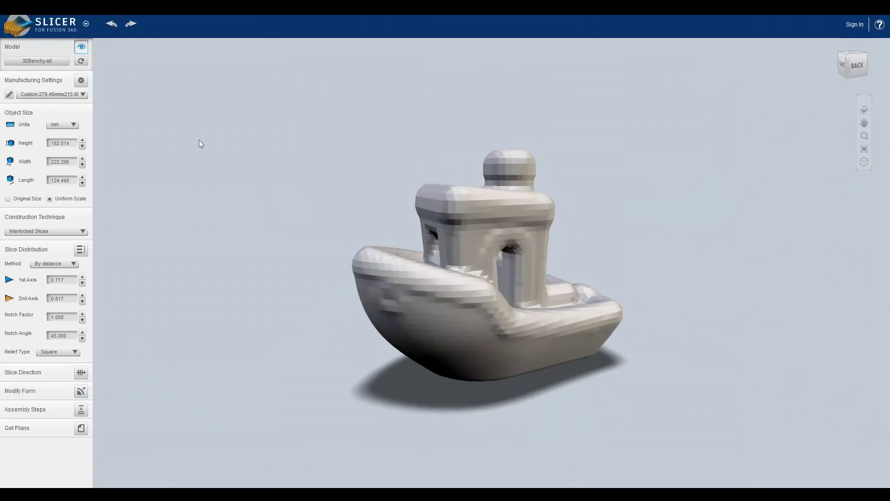
drag(294, 227, 492, 249)
drag(435, 232, 296, 300)
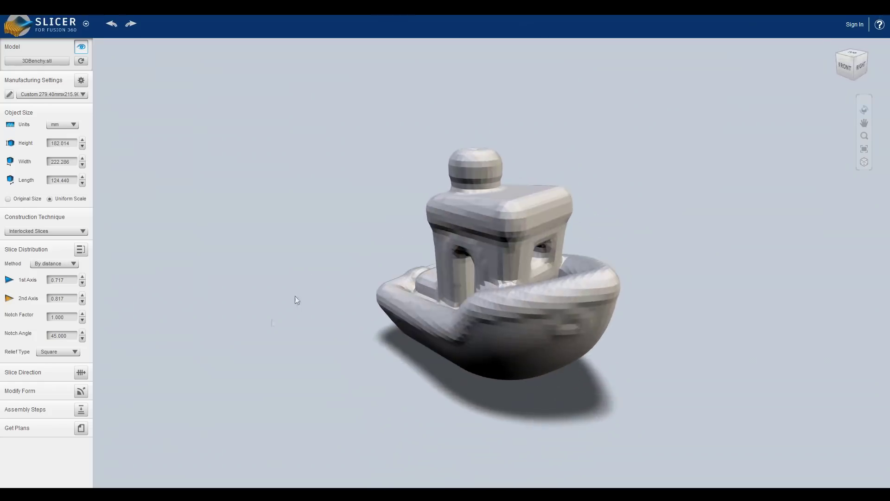
click(86, 390)
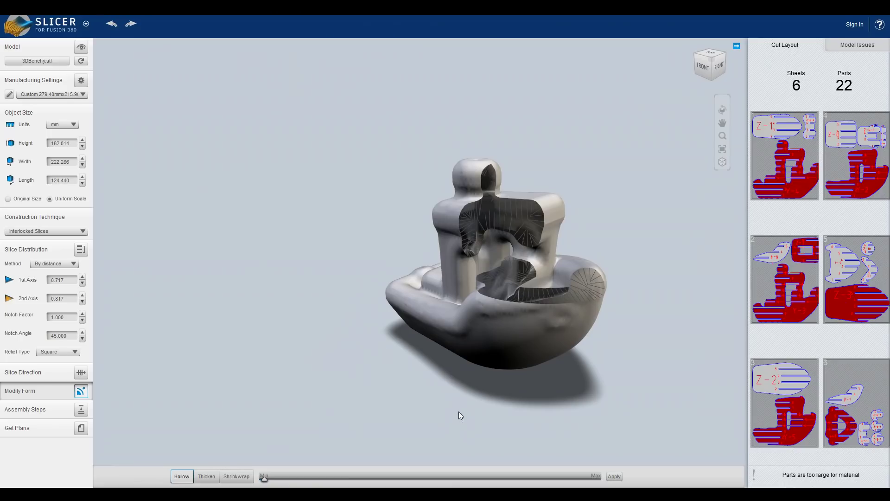
Switch the Benchy's form from Shrinkwrap to Thicken.
click(208, 476)
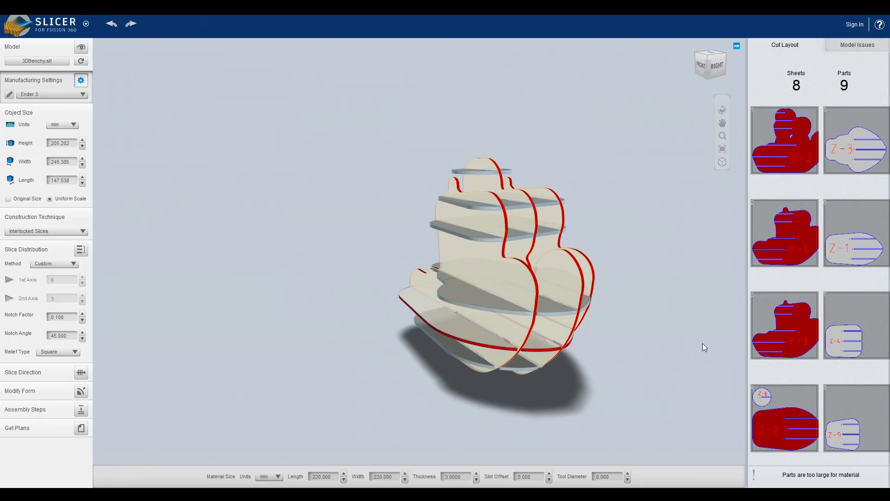
After previewing sheet 1, set the Benchy's height to 150 mm.
click(787, 143)
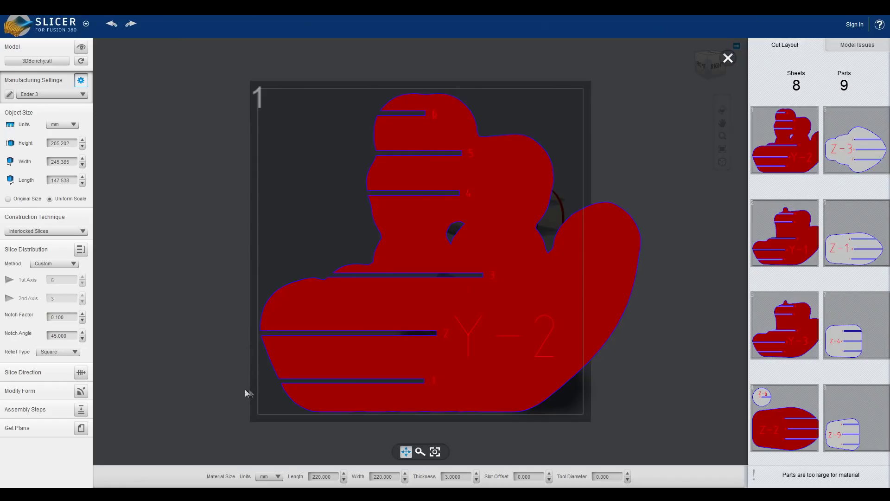
click(729, 57)
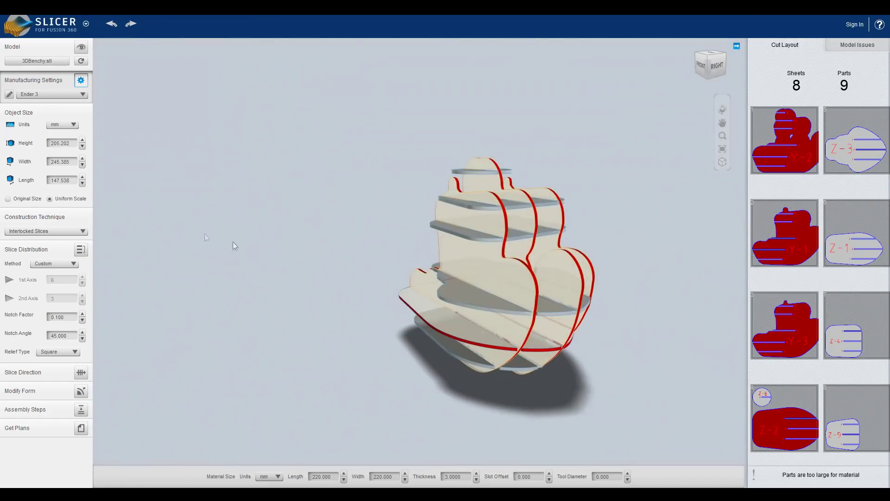
click(68, 146)
double_click(69, 143)
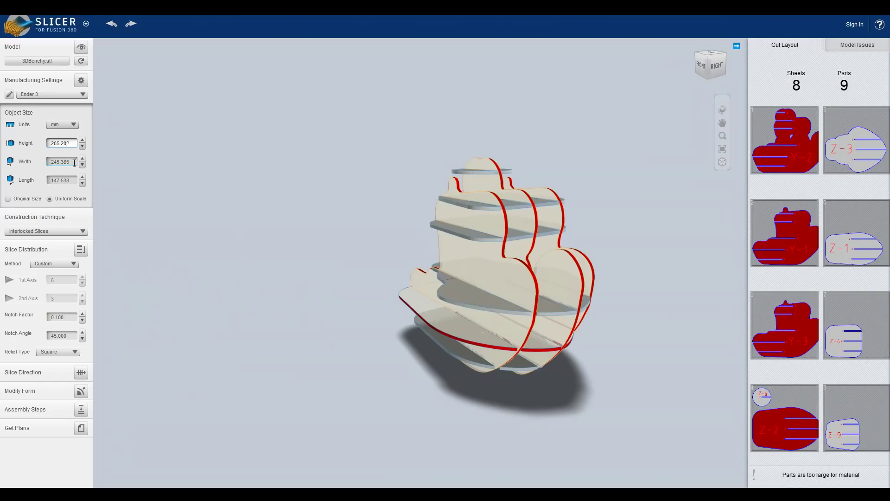
text(150)
key(Return)
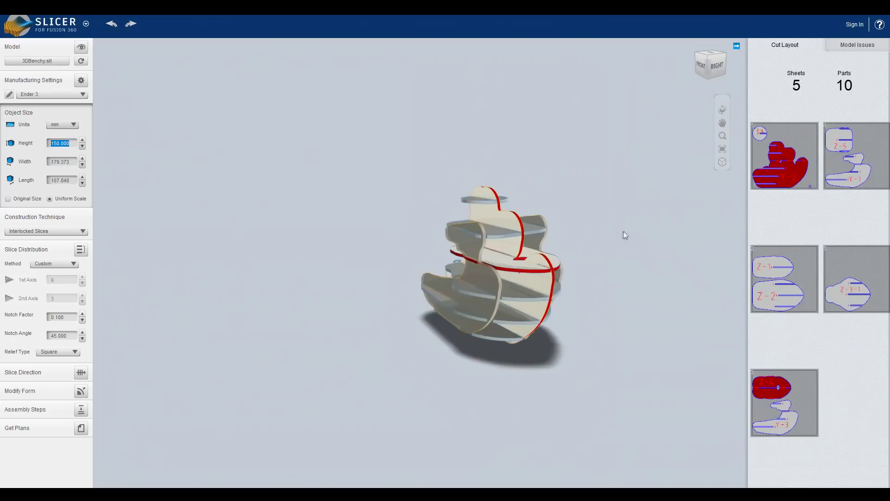
Preview sheet 3 to inspect its parts.
click(619, 234)
scroll(354, 197, up, 3)
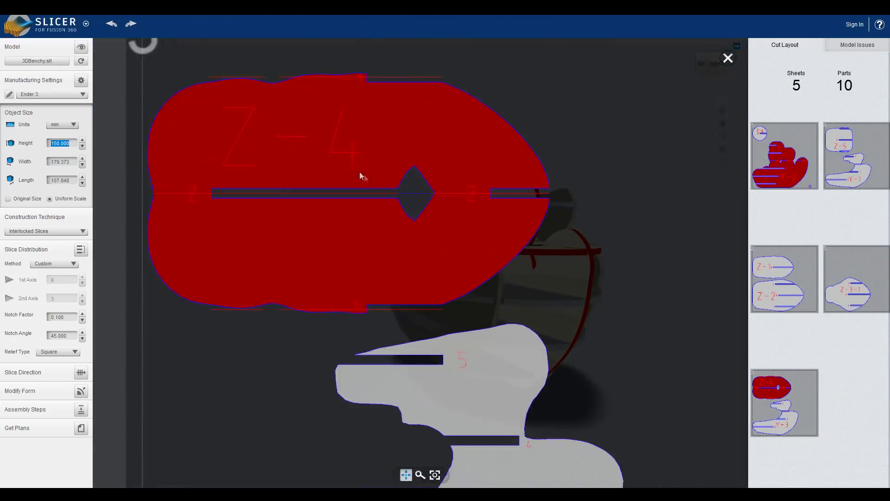
scroll(360, 175, down, 2)
click(728, 59)
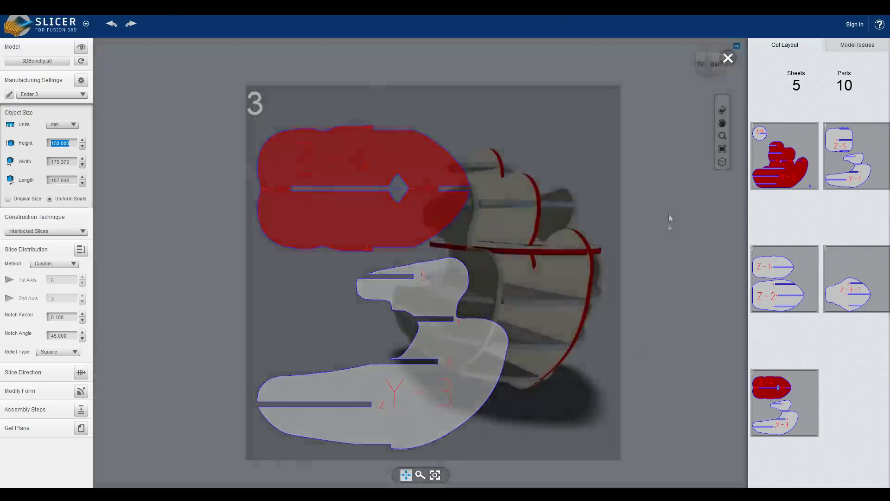
Open the Slice Distribution settings and inspect the slices from a front-right view.
click(457, 310)
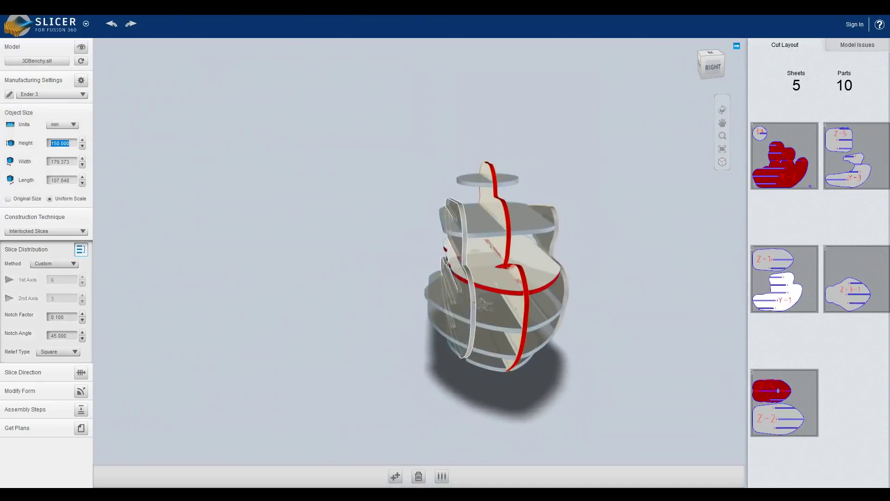
drag(567, 244, 601, 326)
scroll(636, 341, up, 3)
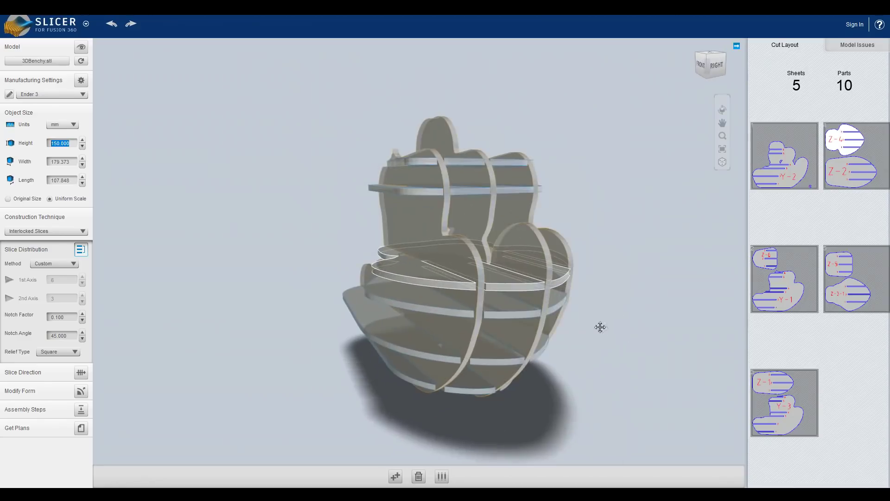
drag(187, 425, 329, 355)
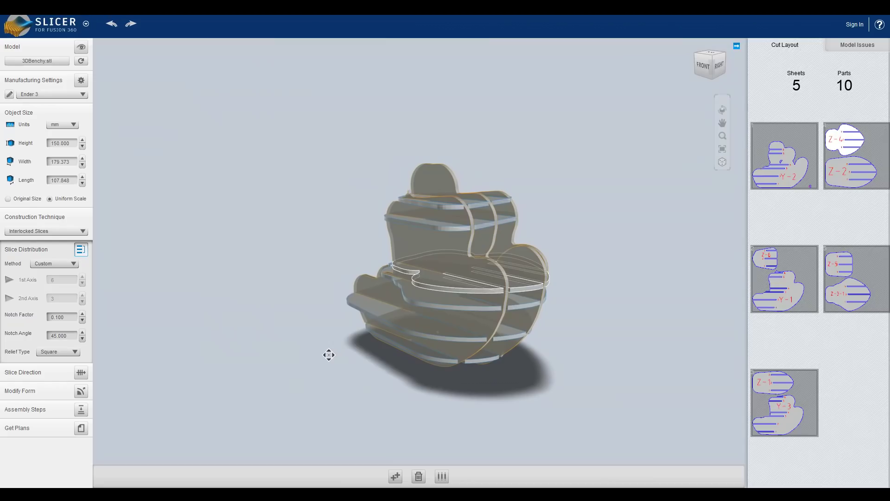
Show the flat cut-sheet plans and set their export format to DXF.
click(81, 428)
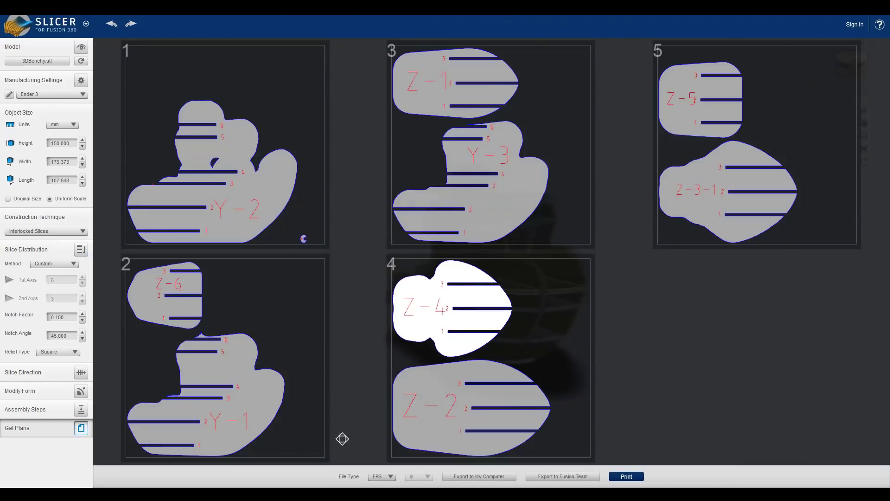
click(382, 476)
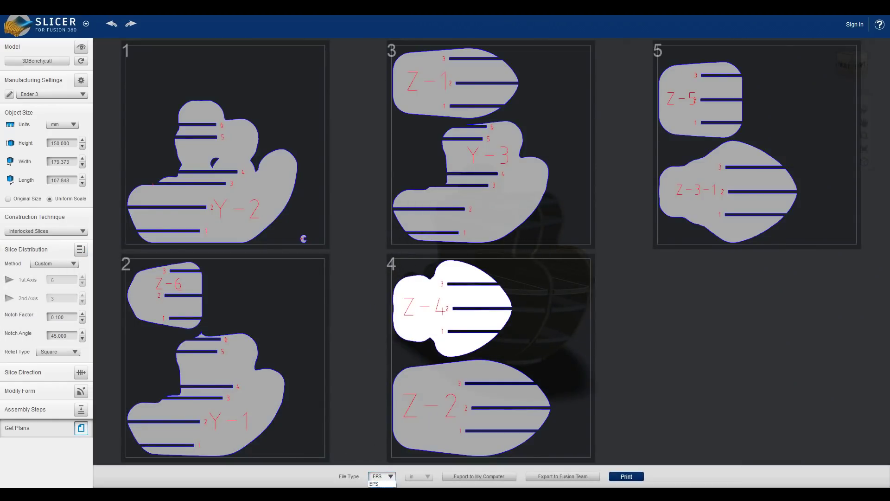
click(378, 490)
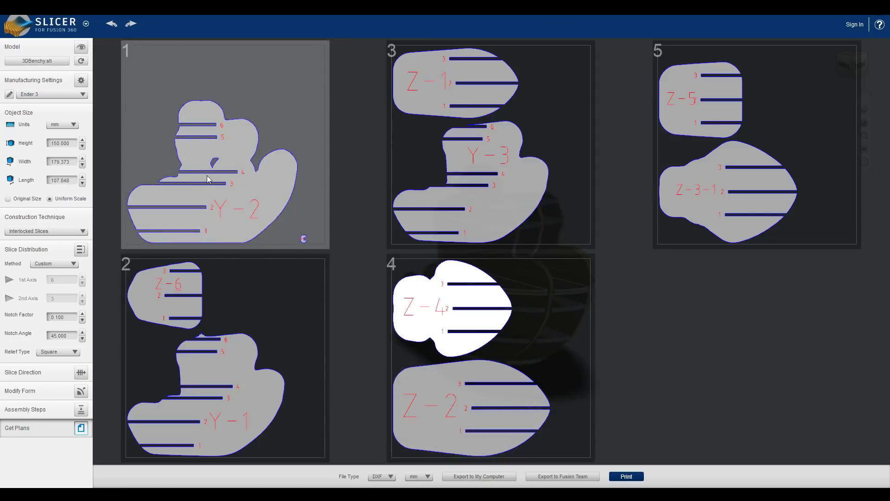
Export the pieces as an STL mesh named 'fat benchy puzzle' to Downloads.
click(64, 31)
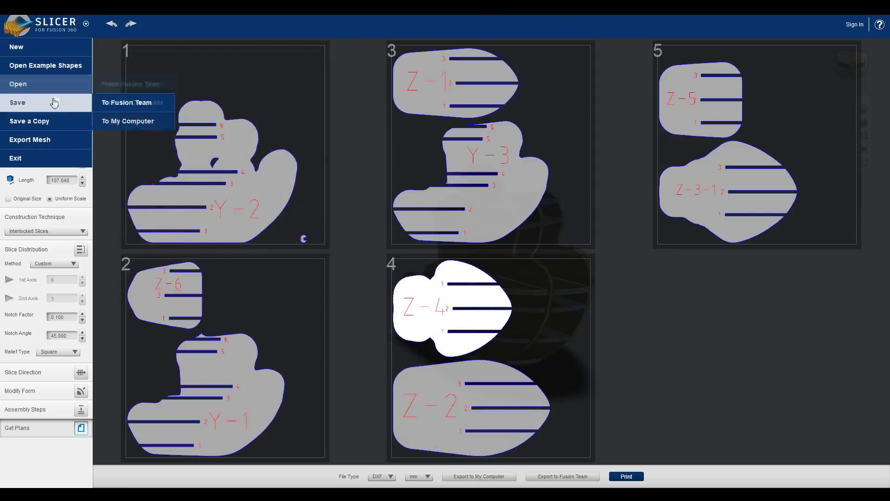
mouse_move(46, 140)
click(113, 141)
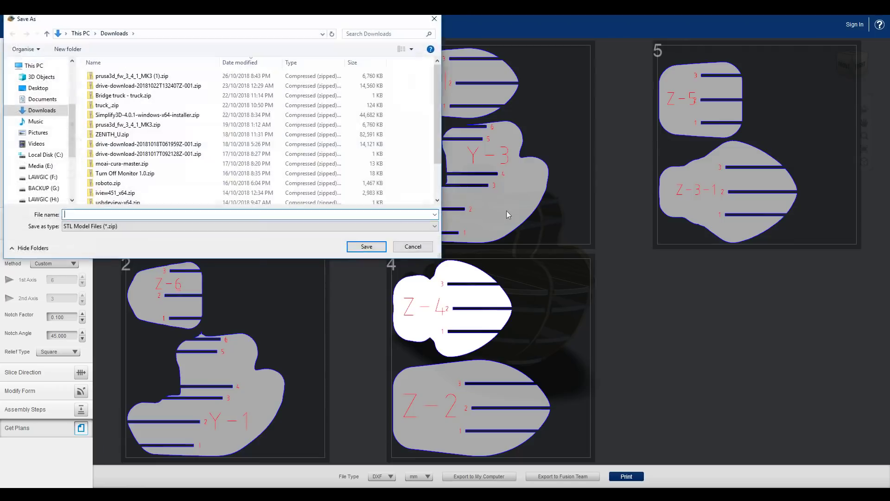
click(368, 249)
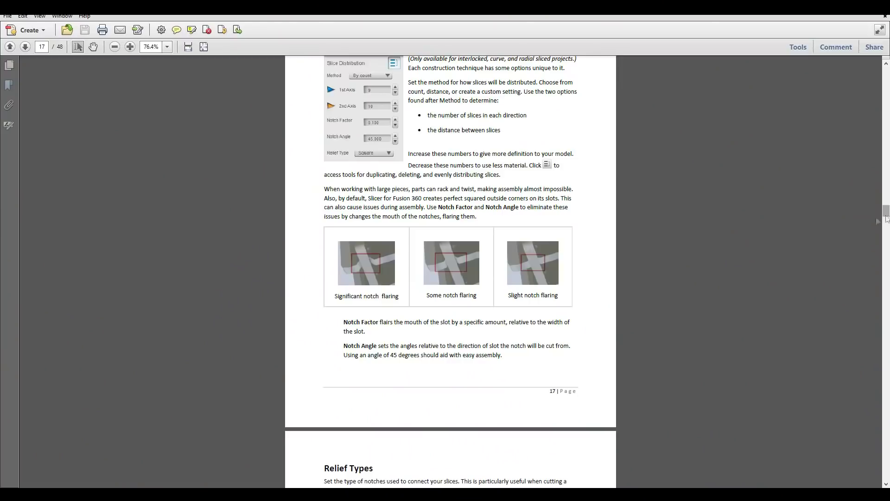
Scroll the user guide from page 17 to page 19, where Slice Direction begins.
scroll(700, 238, down, 15)
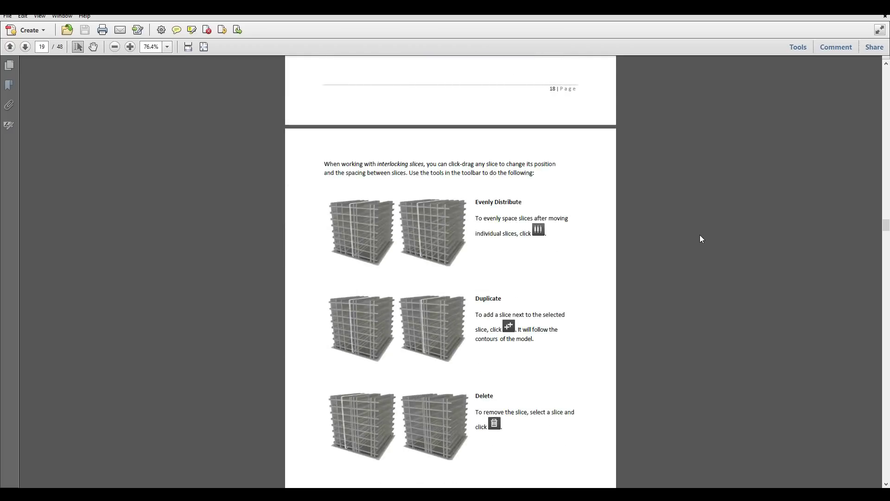
scroll(700, 235, down, 10)
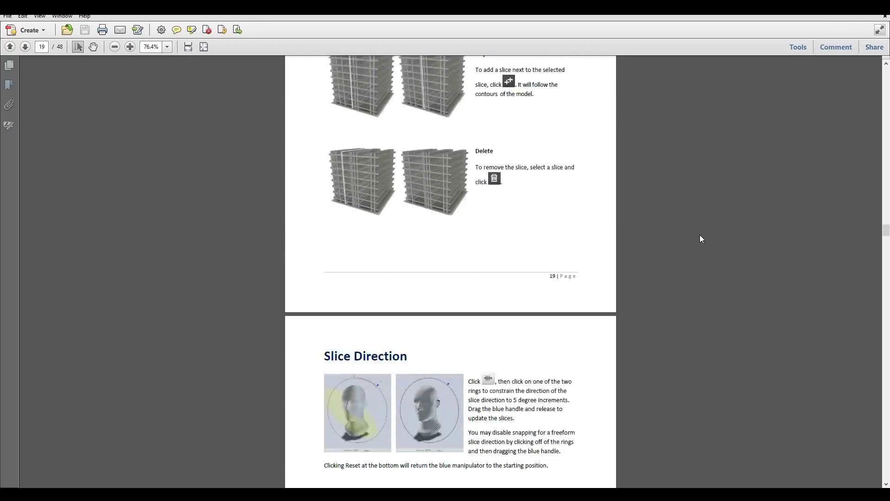